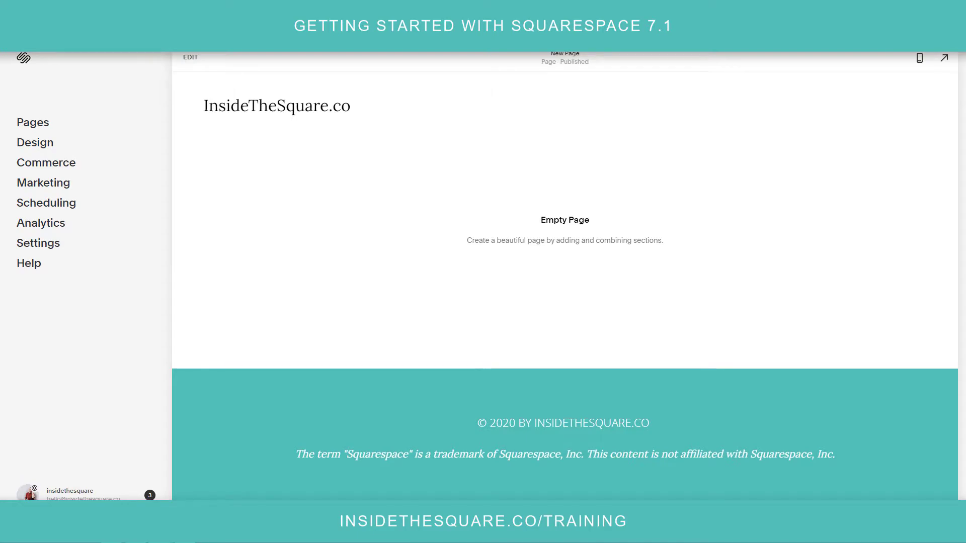
Step: Add a page under Not Linked using the Contact 1 page layout, keeping its default name
left_click(36, 127)
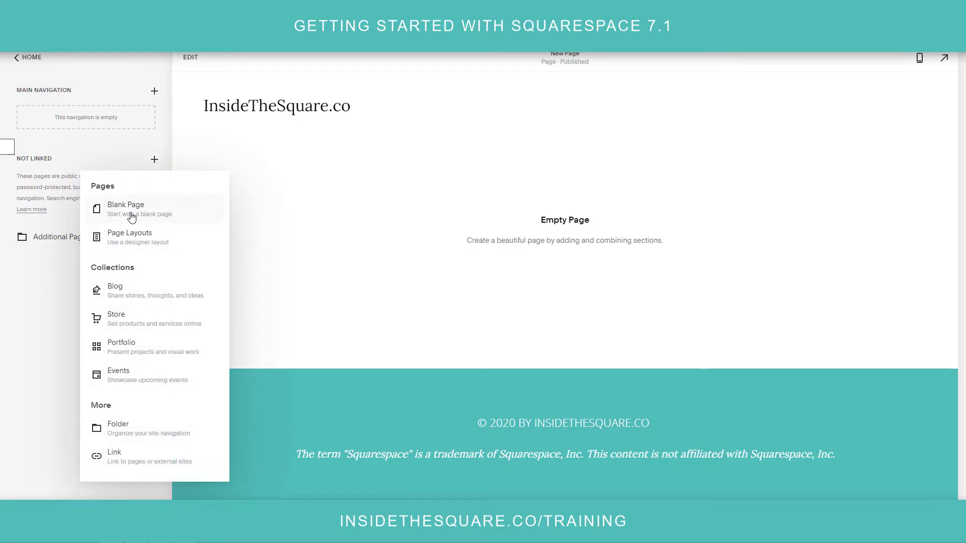
left_click(145, 244)
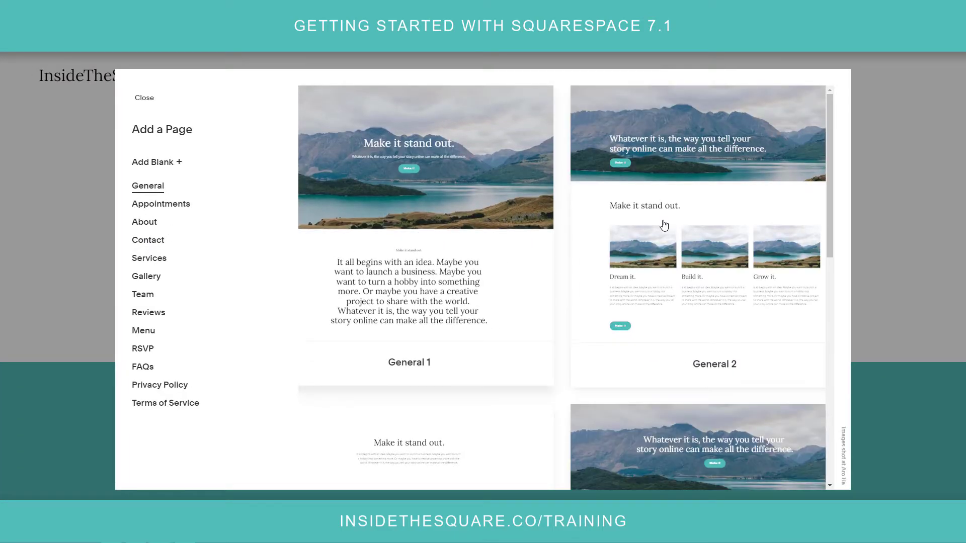
scroll(664, 226, "down", 1)
scroll(664, 230, "down", 10)
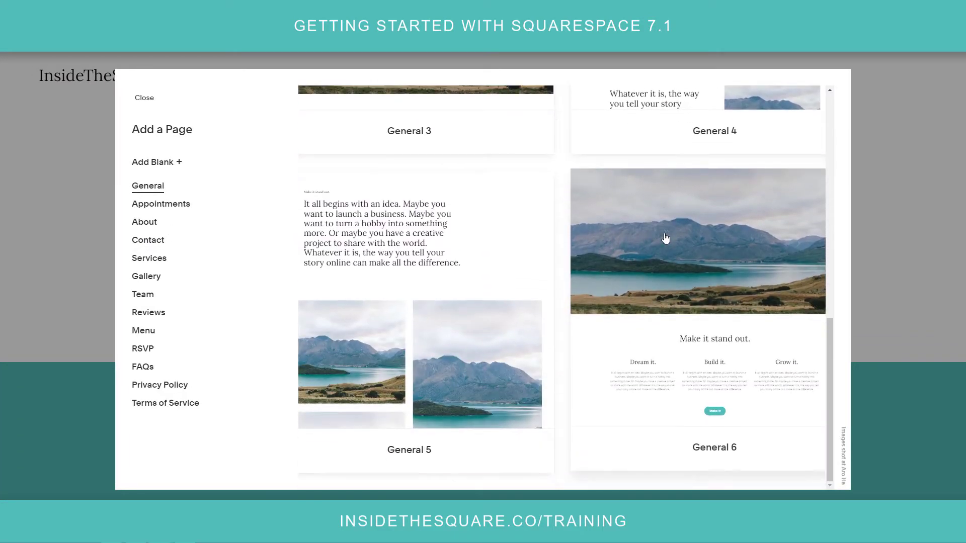
scroll(668, 239, "up", 10)
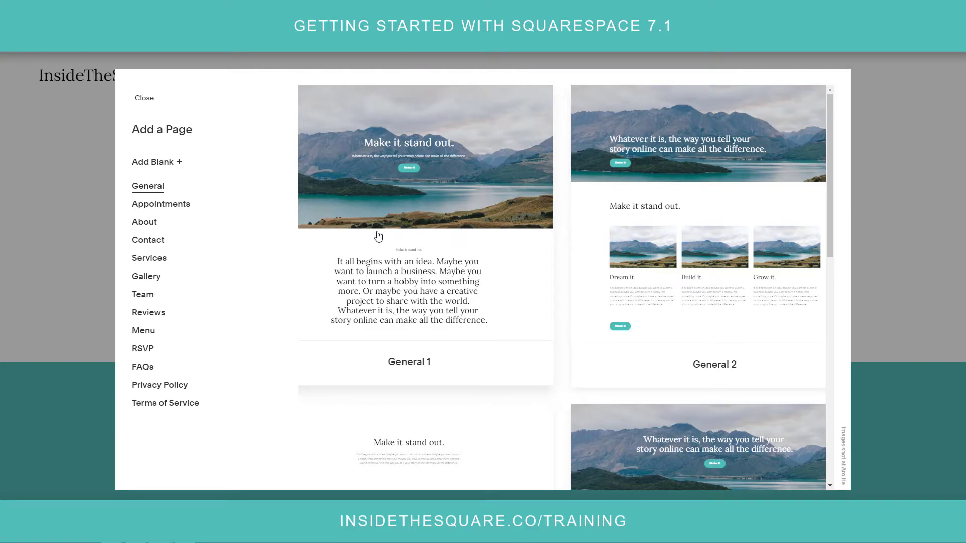
left_click(190, 206)
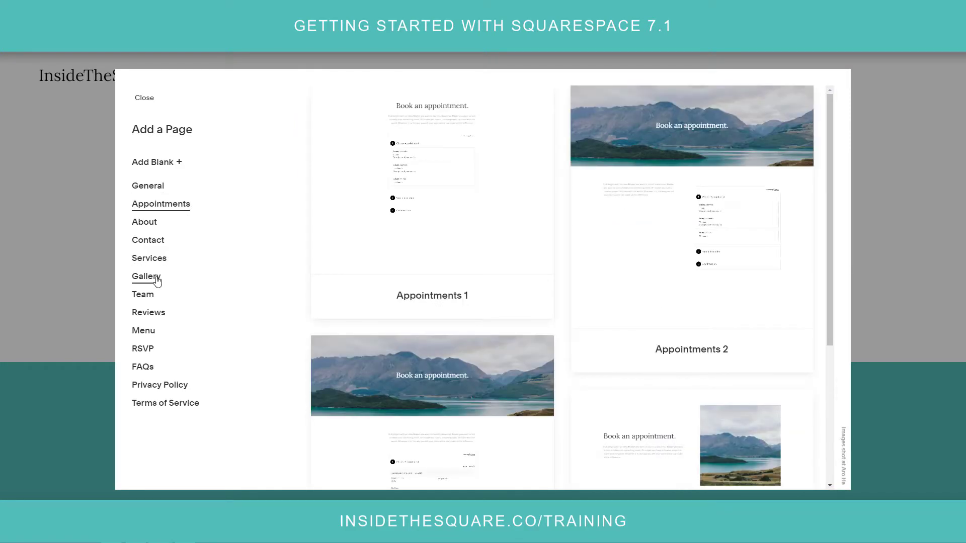
left_click(156, 276)
left_click(161, 241)
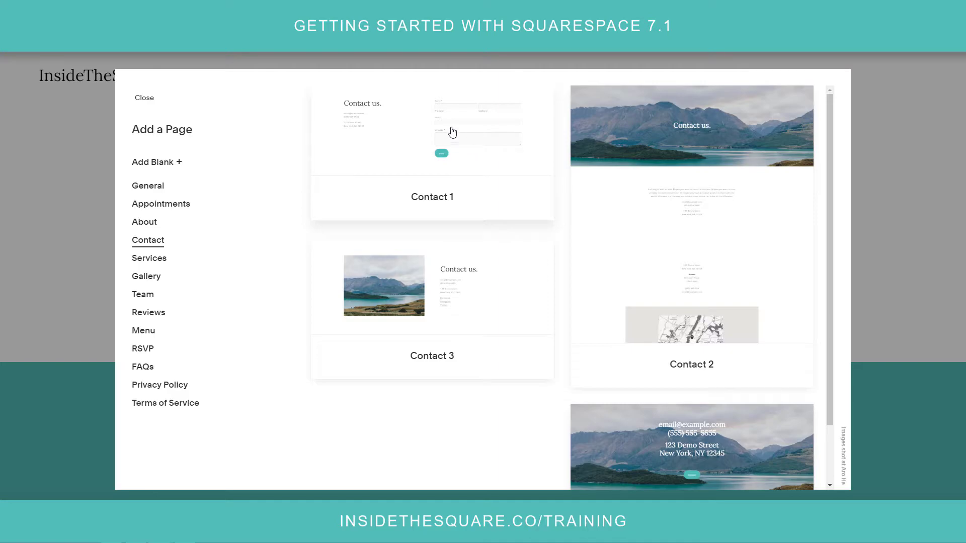
left_click(428, 126)
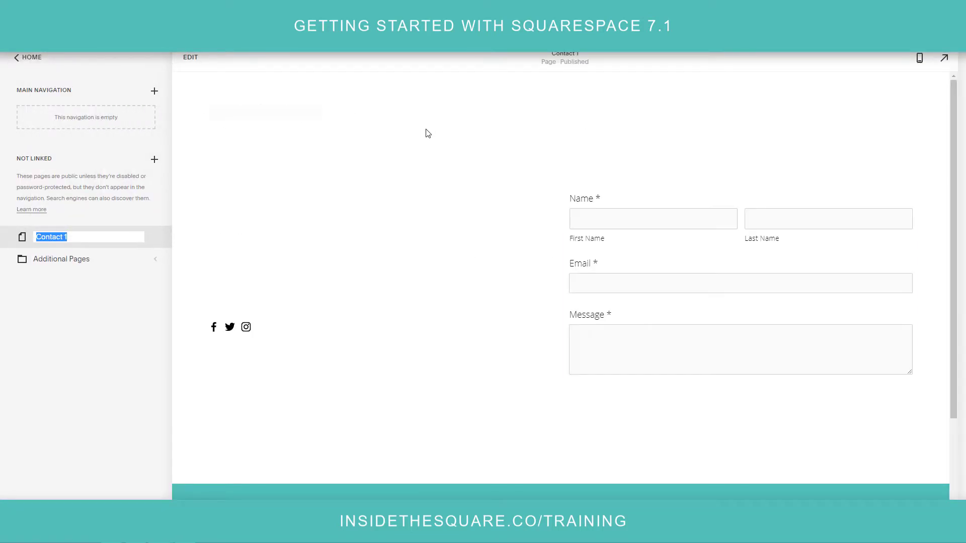
left_click(427, 130)
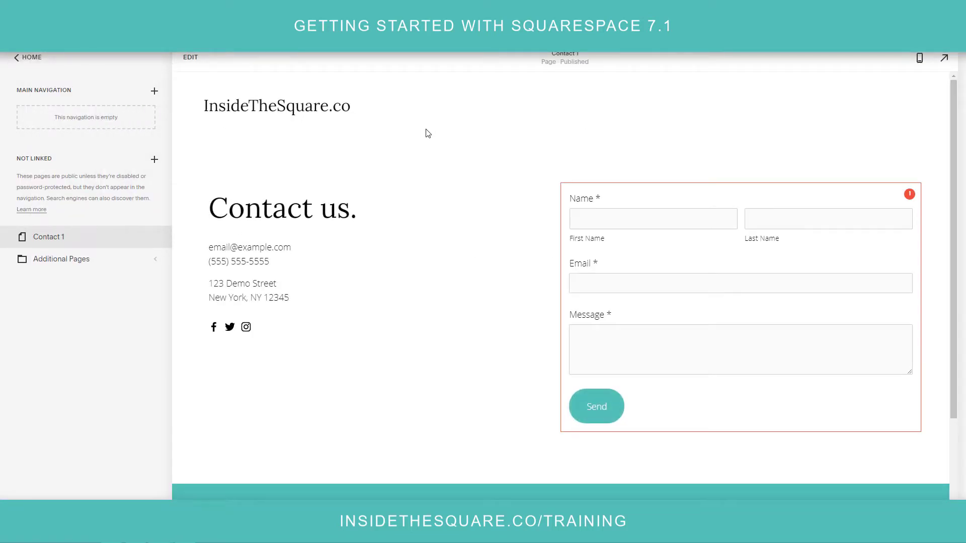
Step: Edit the Contact 1 page and add a blank section between the contact form section and the footer
left_click(190, 60)
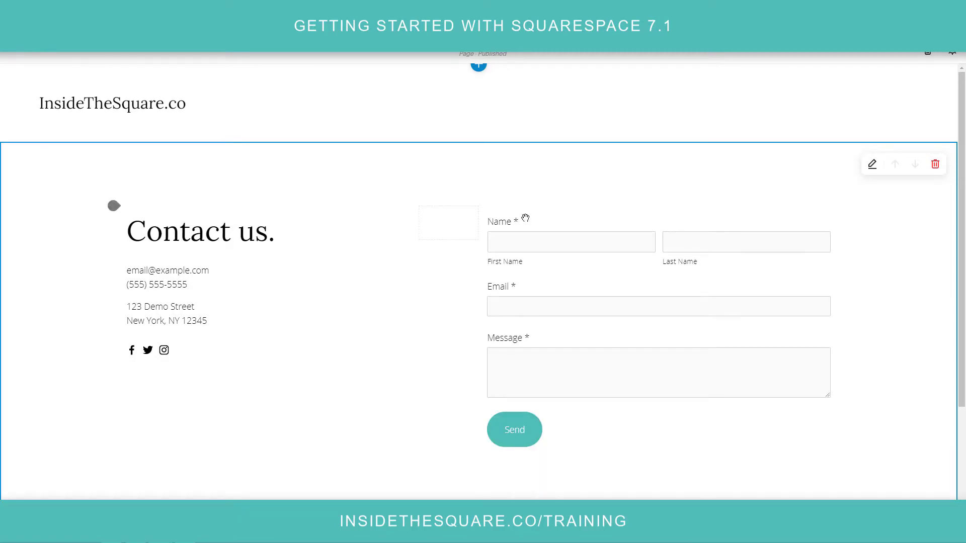
scroll(472, 269, "down", 3)
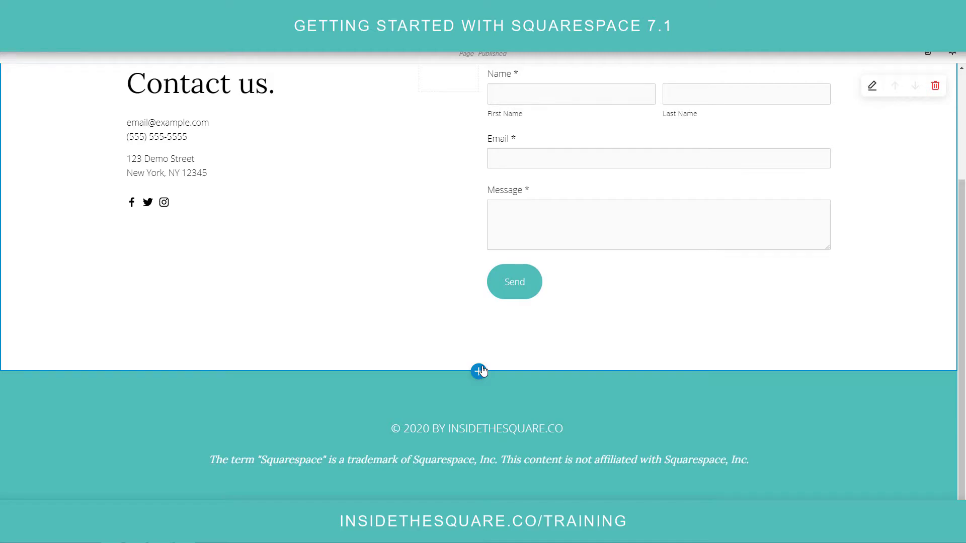
left_click(478, 372)
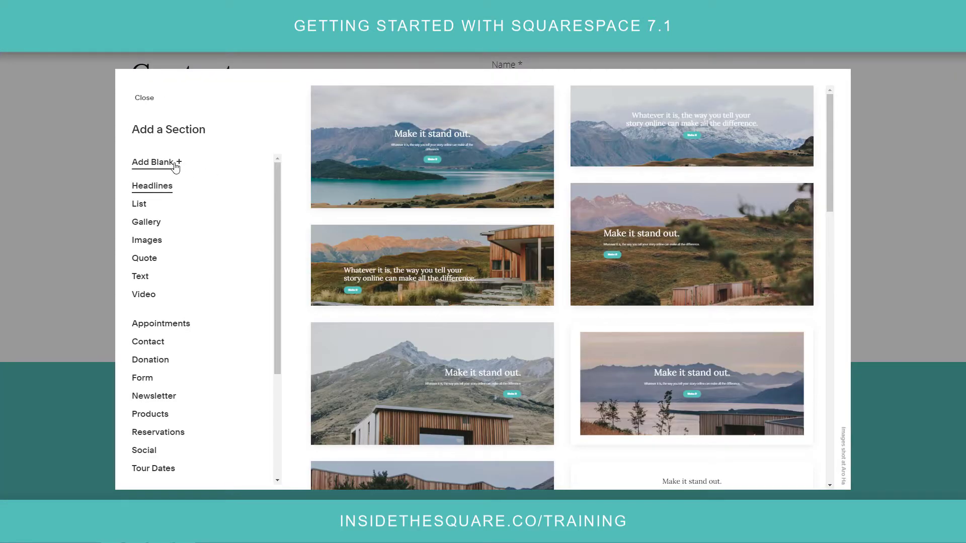
scroll(167, 352, "down", 3)
scroll(168, 309, "up", 3)
scroll(168, 254, "down", 3)
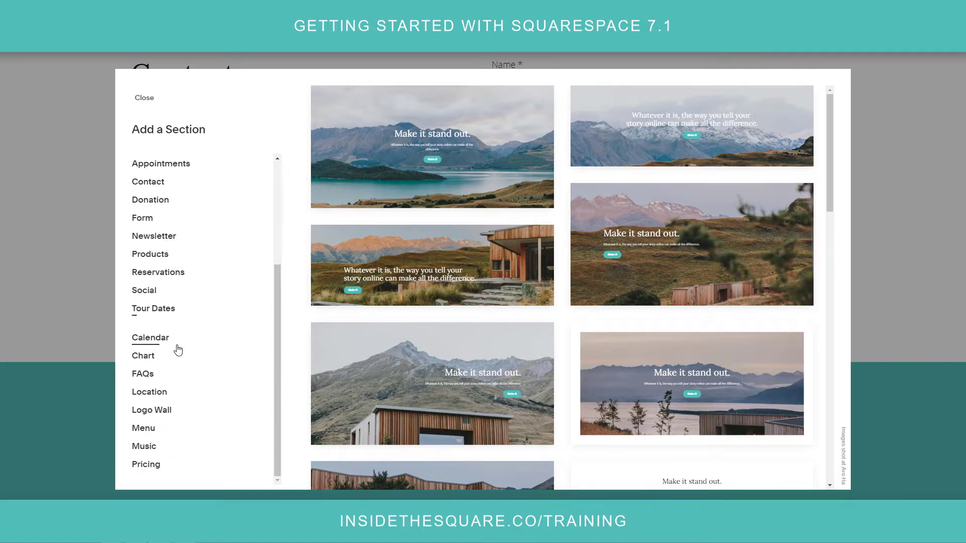
scroll(178, 332, "up", 3)
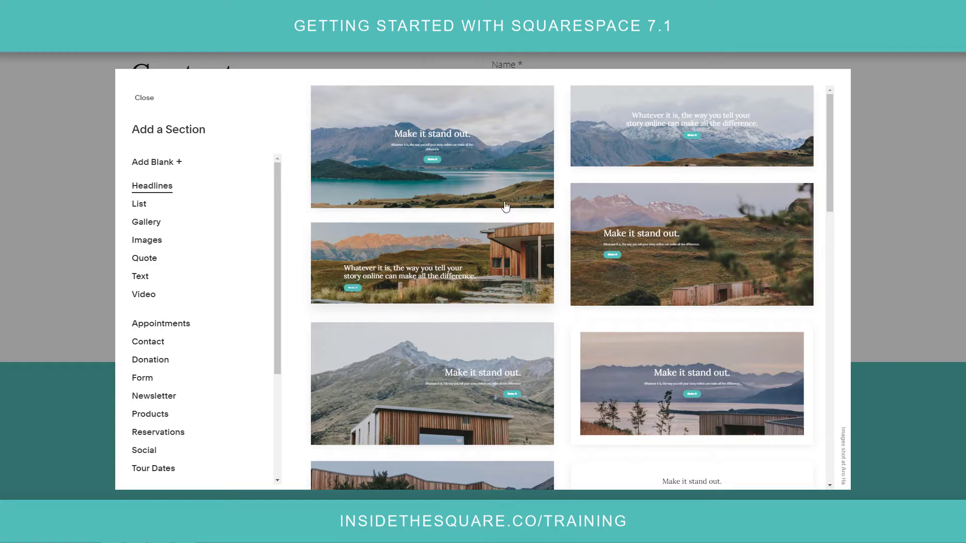
left_click(167, 163)
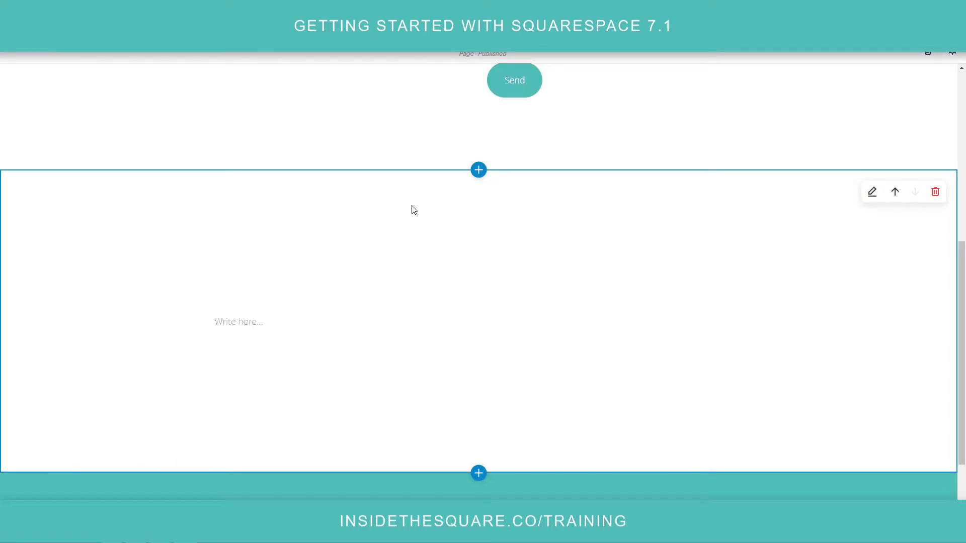
Step: Insert a Map block above the empty text block in the new blank section, keeping the default map settings
left_click(225, 323)
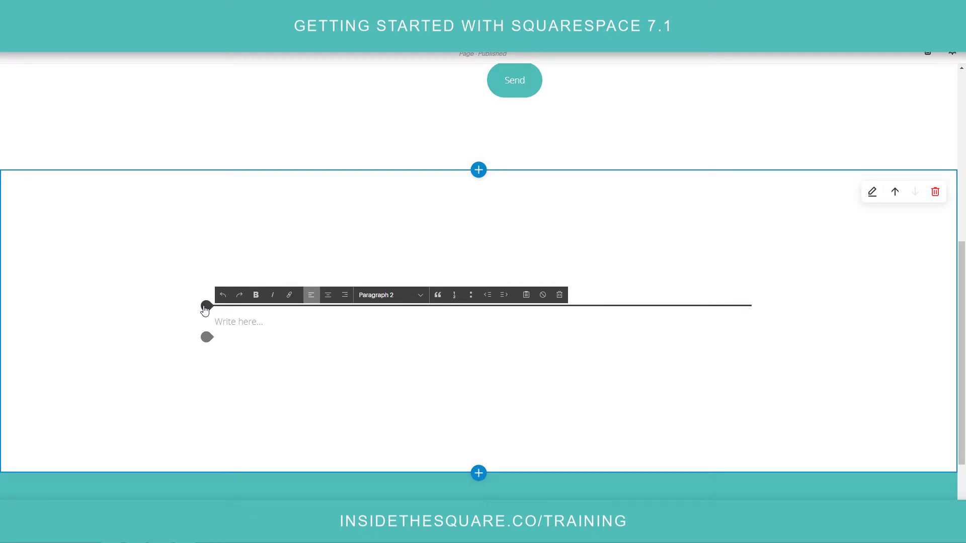
left_click(206, 307)
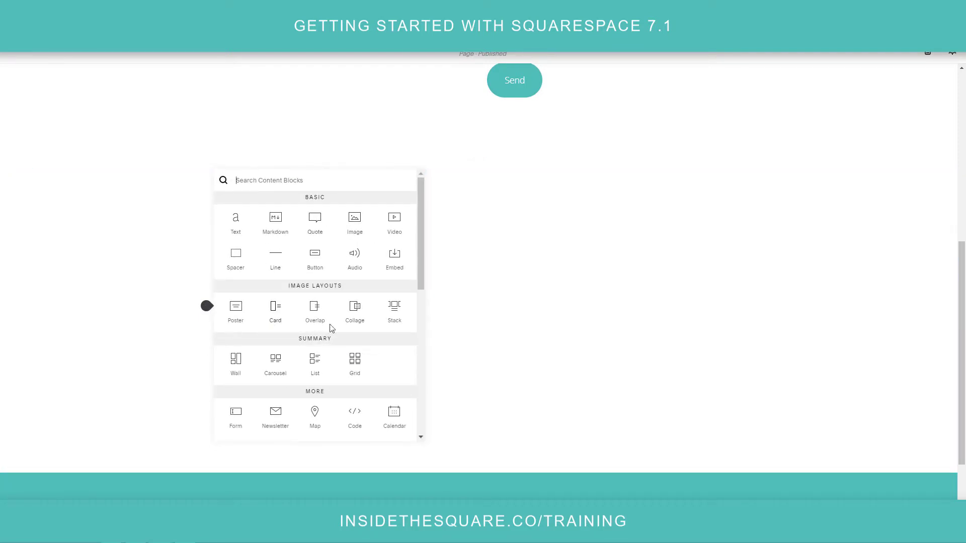
scroll(386, 283, "down", 7)
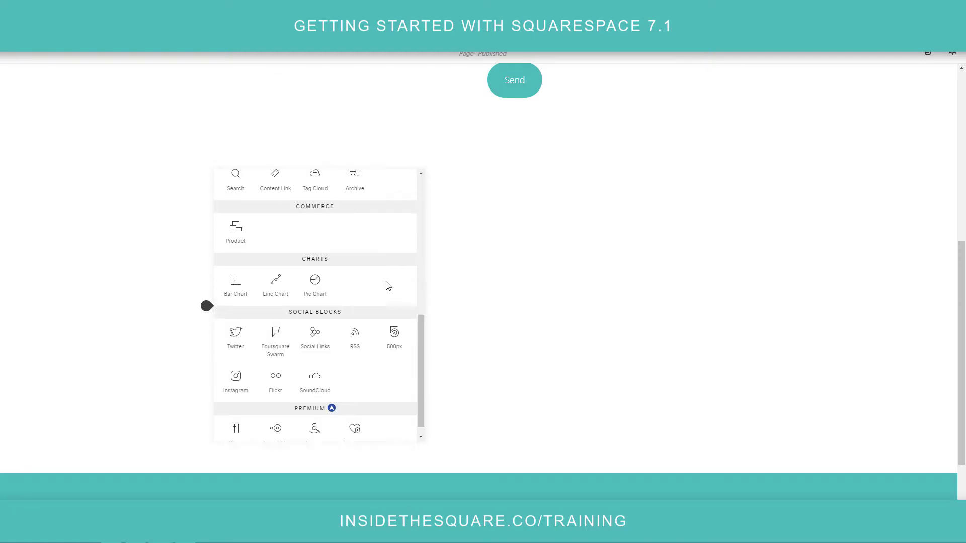
scroll(386, 282, "up", 7)
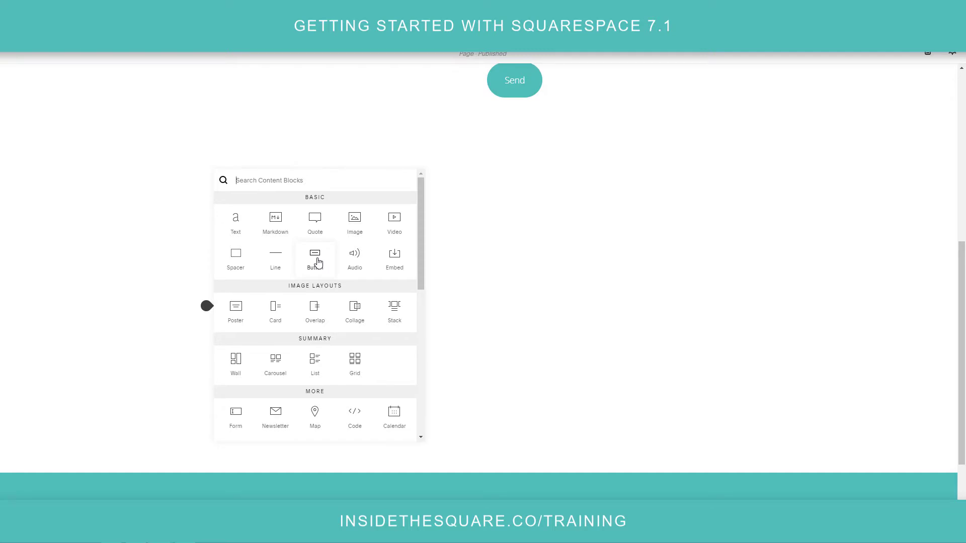
scroll(358, 314, "down", 2)
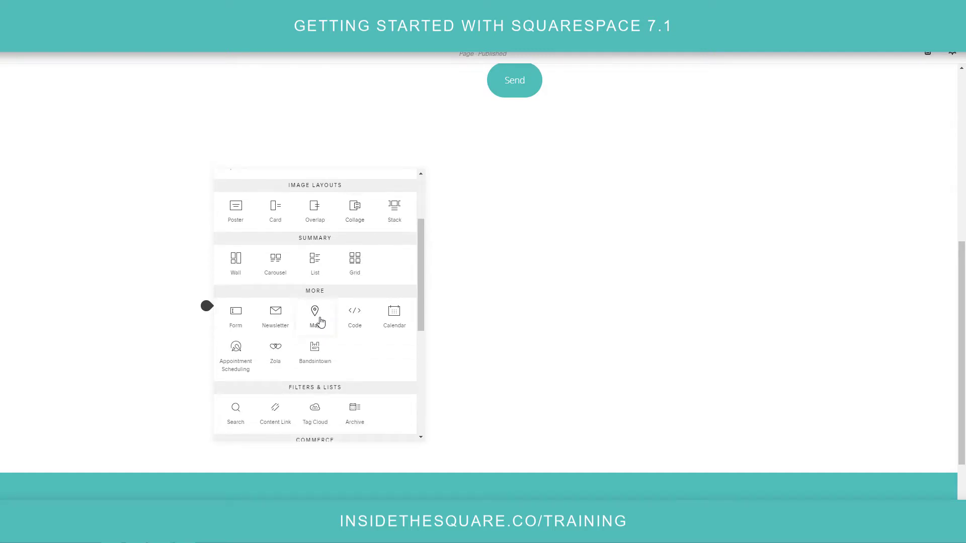
left_click(320, 322)
key("Escape")
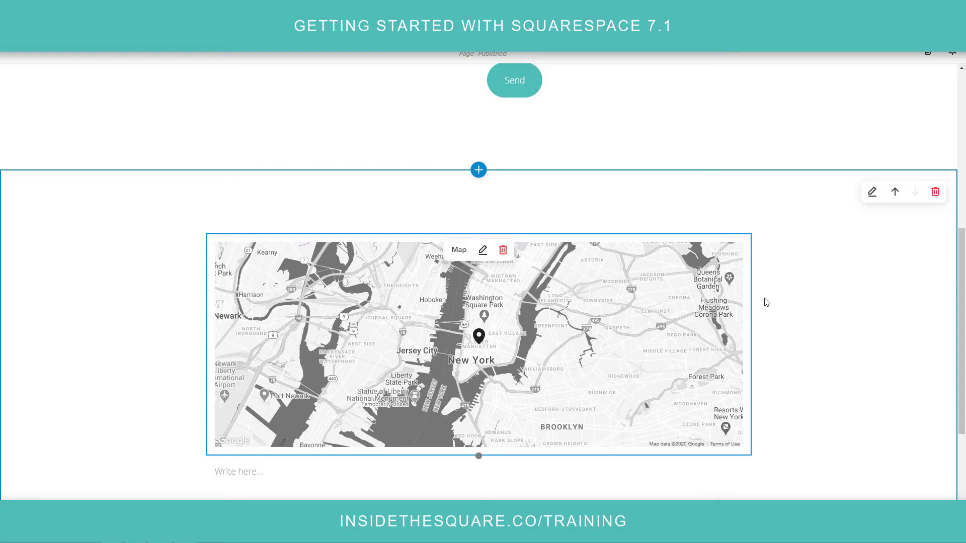
Step: Move the map section above the contact form section and save the page
left_click(895, 192)
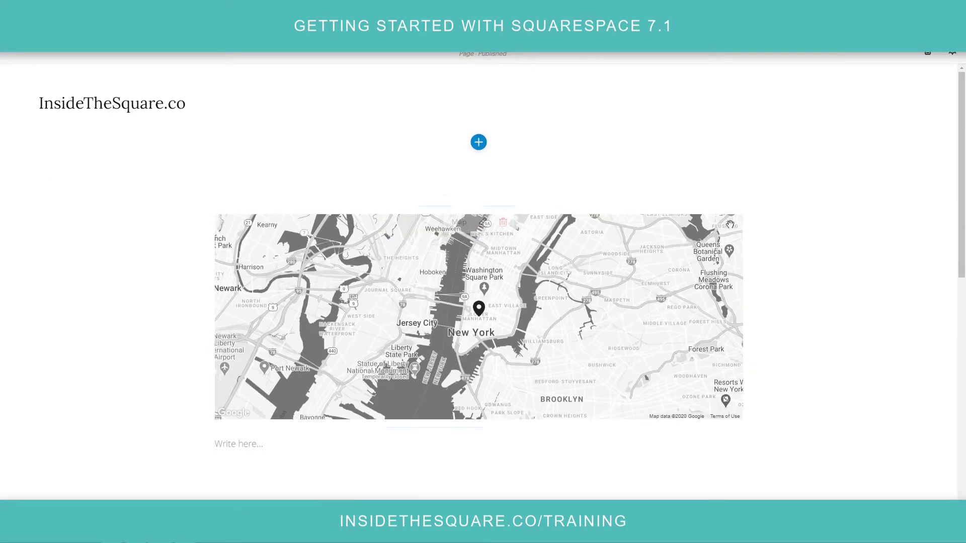
scroll(682, 301, "down", 7)
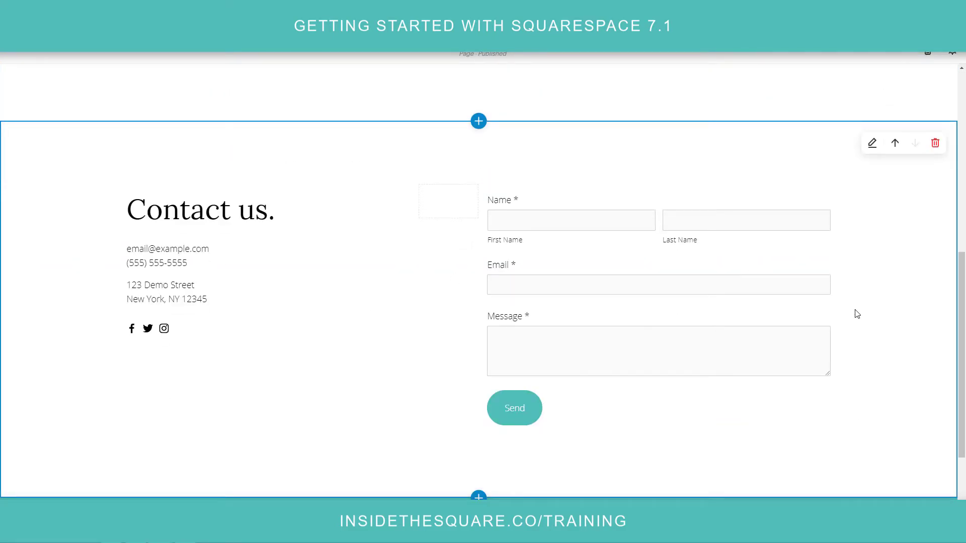
scroll(857, 313, "up", 4)
scroll(857, 314, "up", 4)
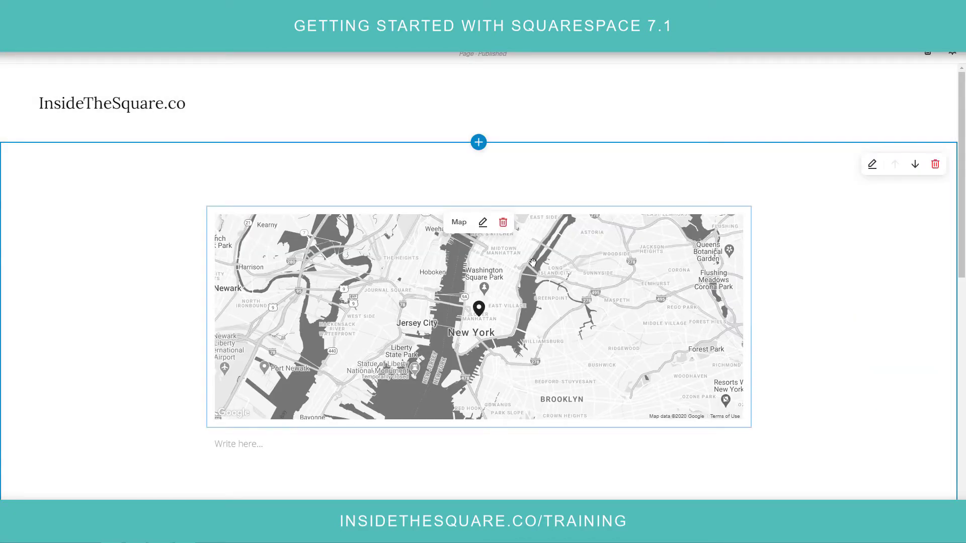
left_click(29, 67)
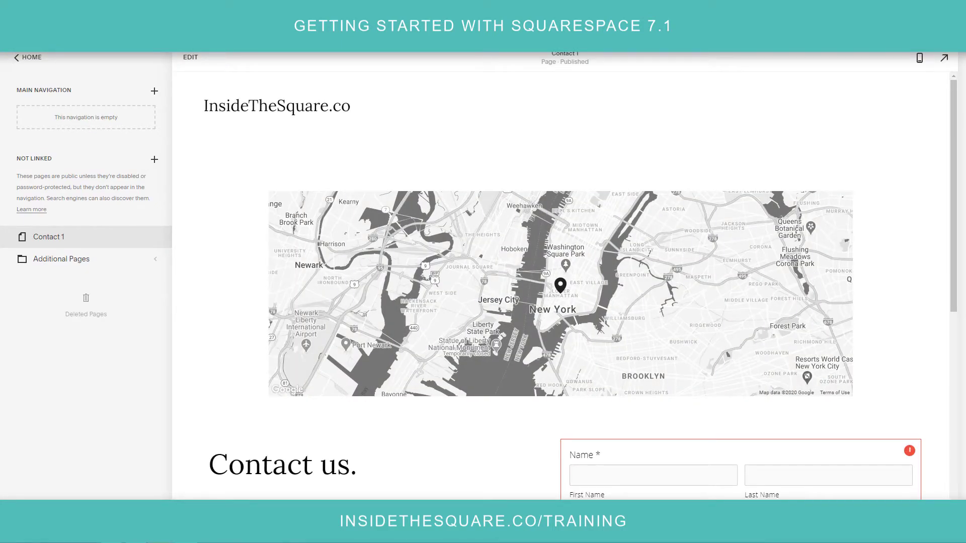
Step: Add another page under Not Linked using the General 1 layout, keeping its default name
left_click(156, 161)
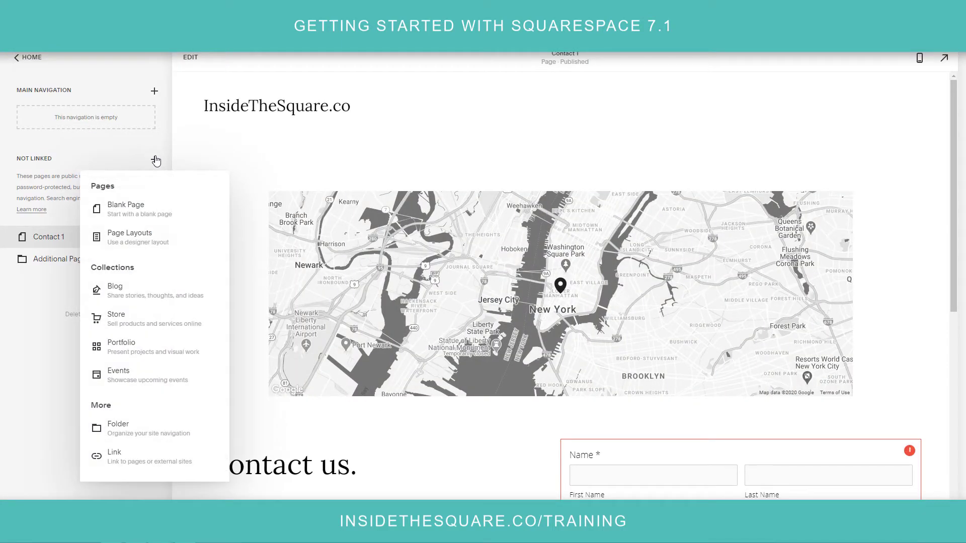
left_click(138, 240)
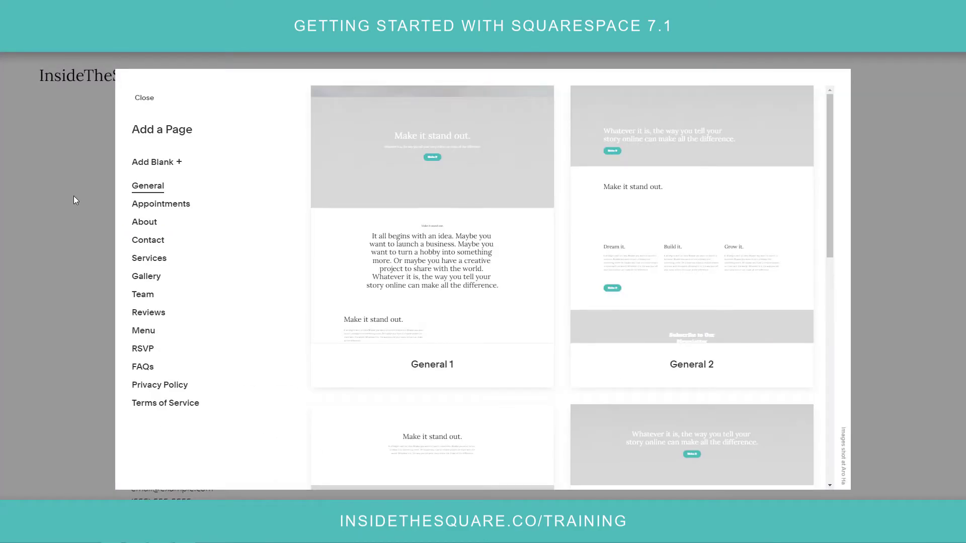
left_click(450, 203)
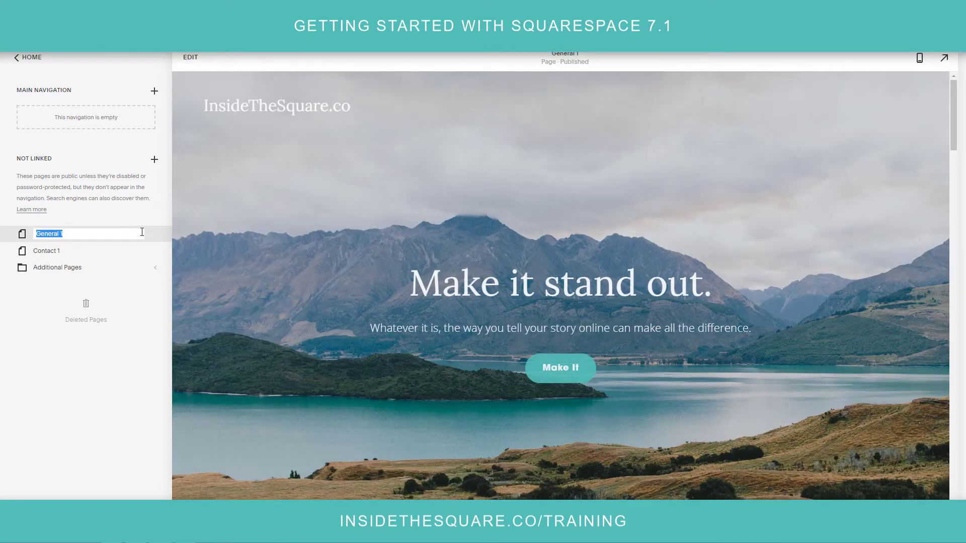
key("Return")
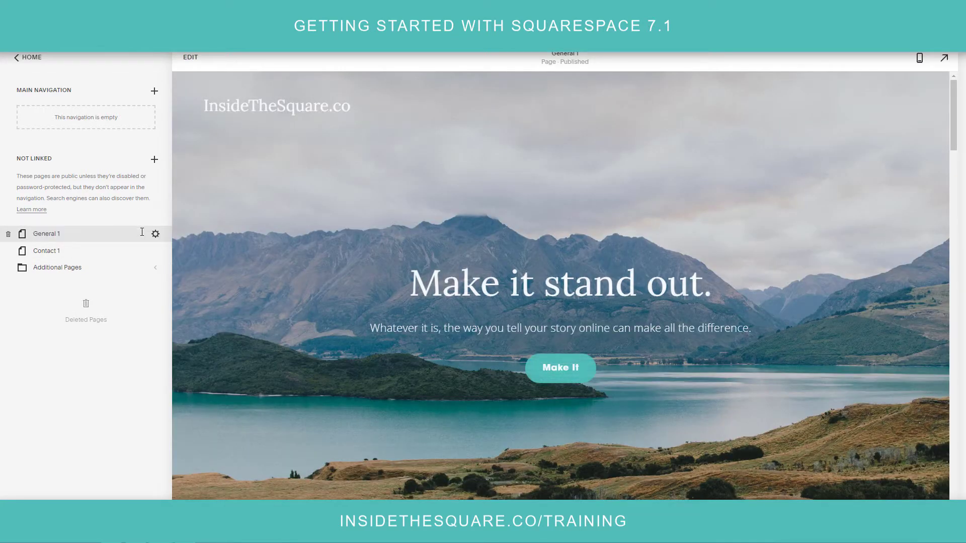
Step: Edit the General 1 page and remove the quote section with the mountain lake background
left_click(189, 64)
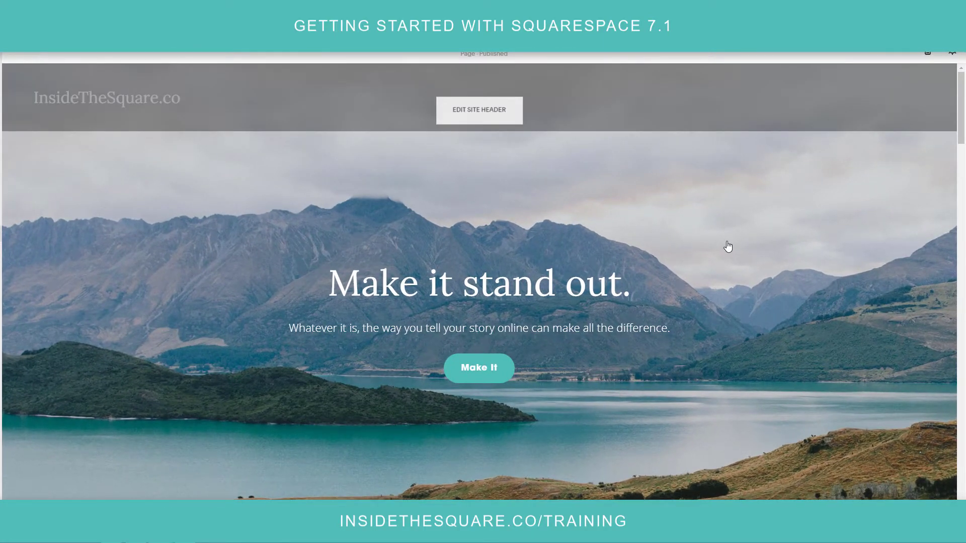
scroll(855, 357, "down", 6)
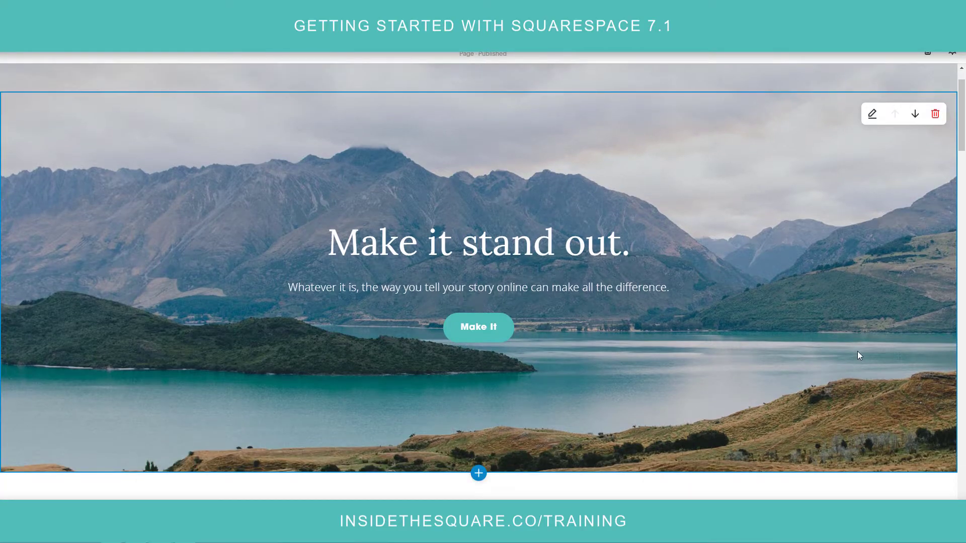
scroll(852, 317, "down", 10)
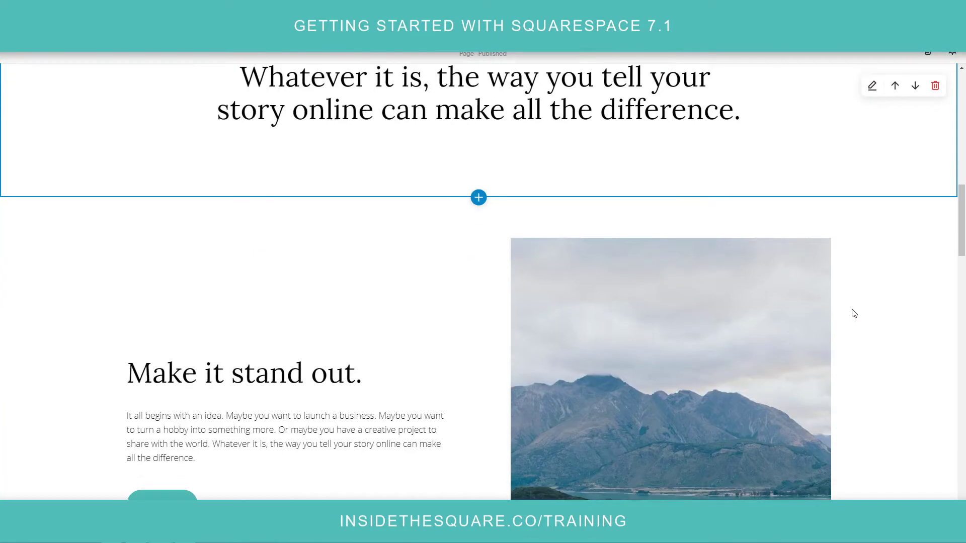
scroll(877, 337, "down", 10)
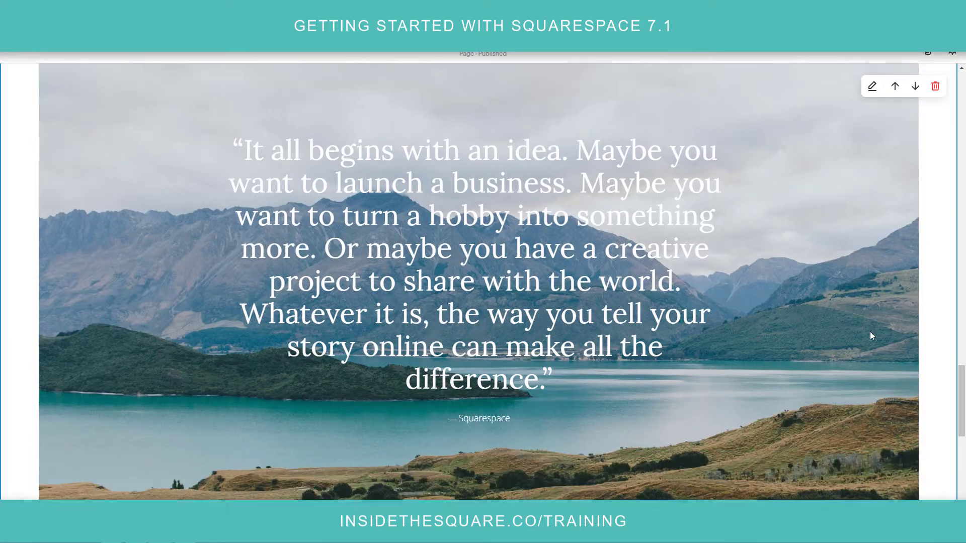
scroll(864, 333, "up", 1)
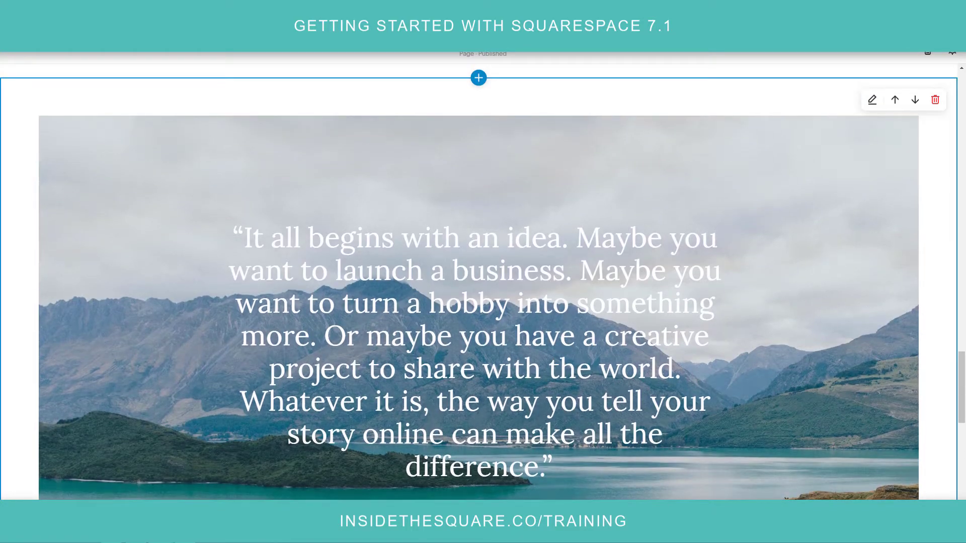
left_click(934, 101)
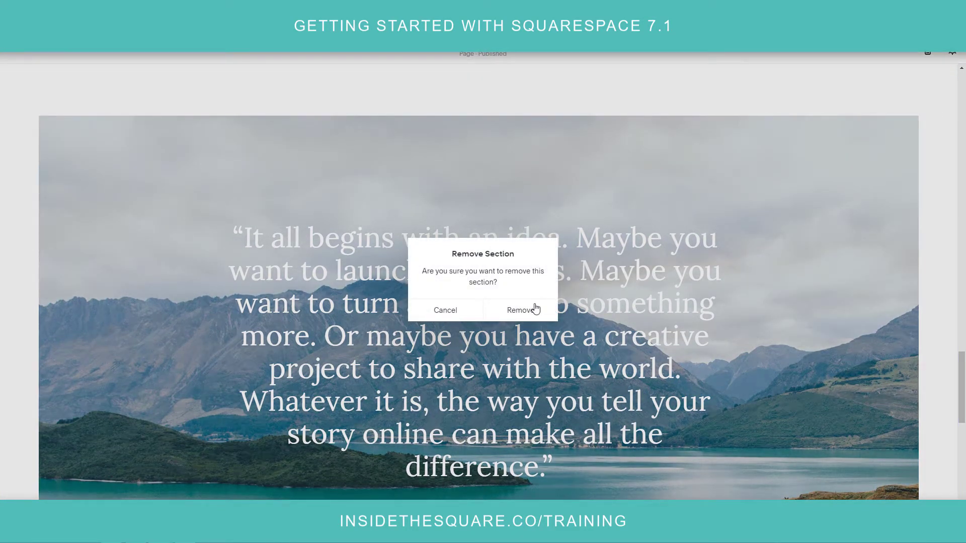
left_click(521, 310)
scroll(727, 321, "up", 5)
scroll(728, 325, "up", 10)
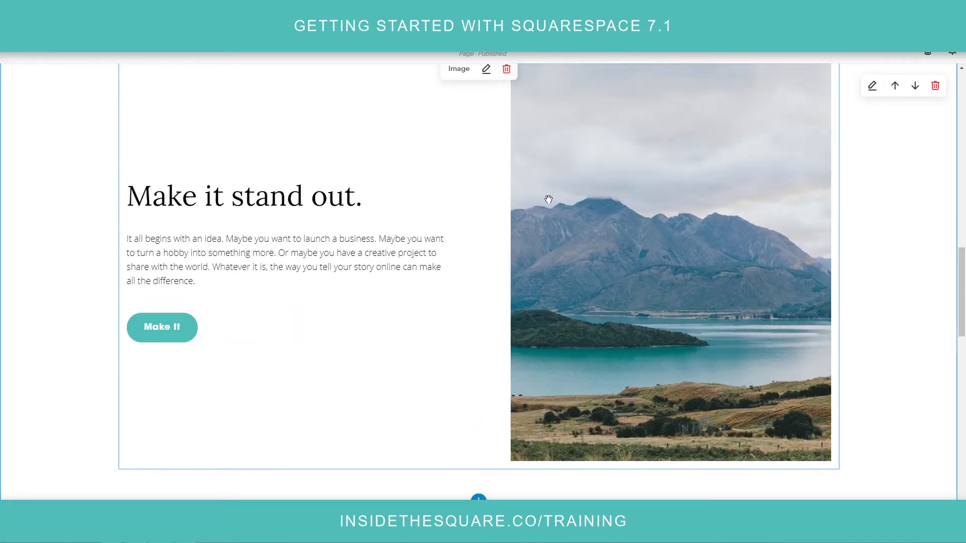
Step: Insert a Button block below the text and image in the "Make it stand out." section and label it "Button"
scroll(573, 282, "down", 5)
scroll(573, 355, "up", 7)
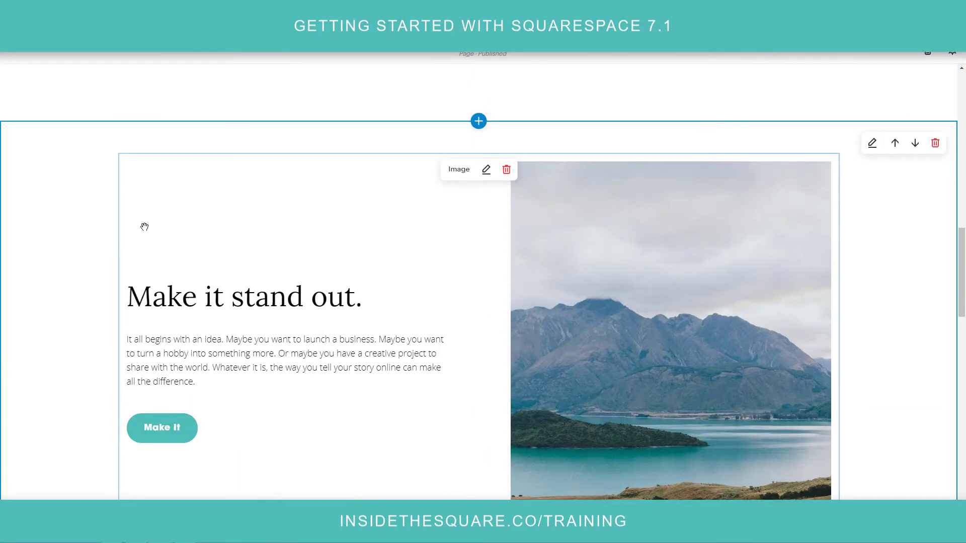
scroll(315, 352, "down", 3)
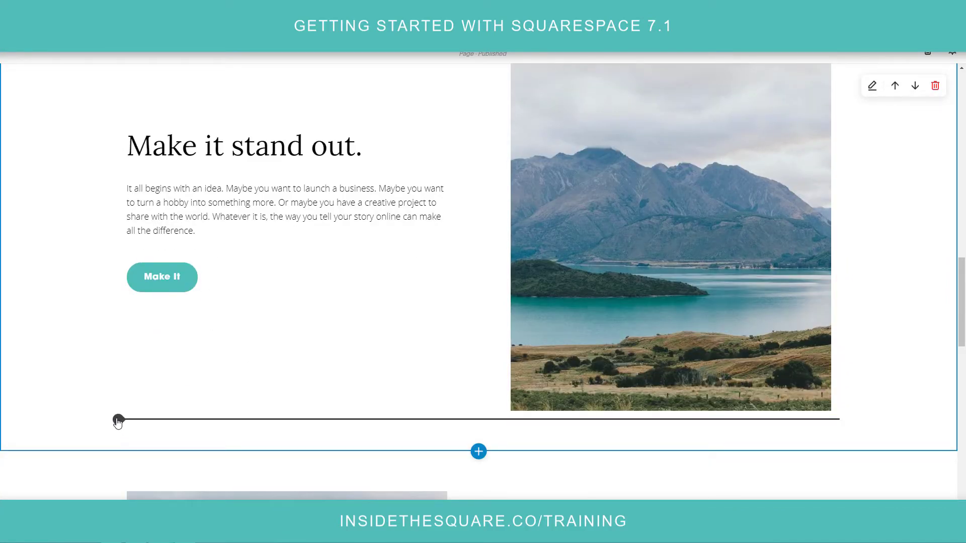
left_click(118, 421)
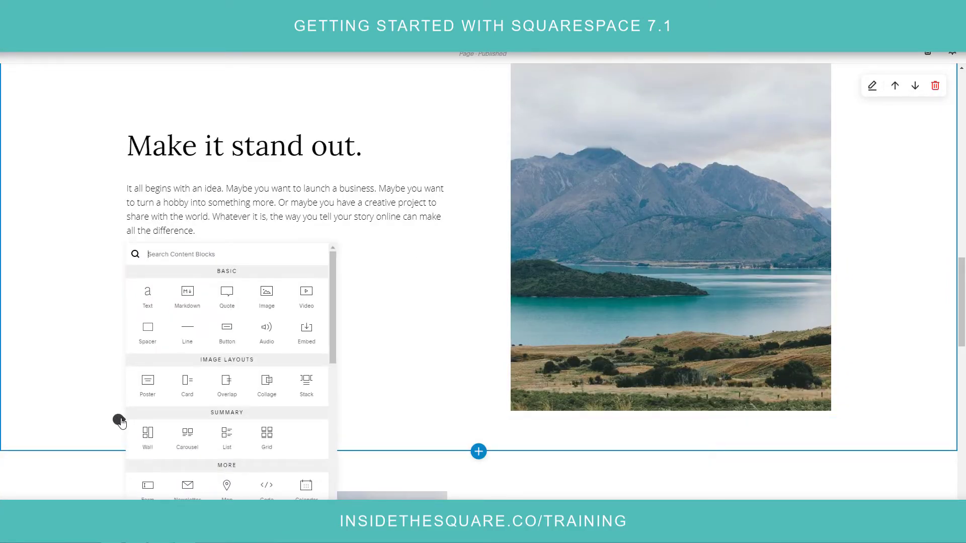
left_click(226, 330)
left_click_drag(847, 375, 733, 362)
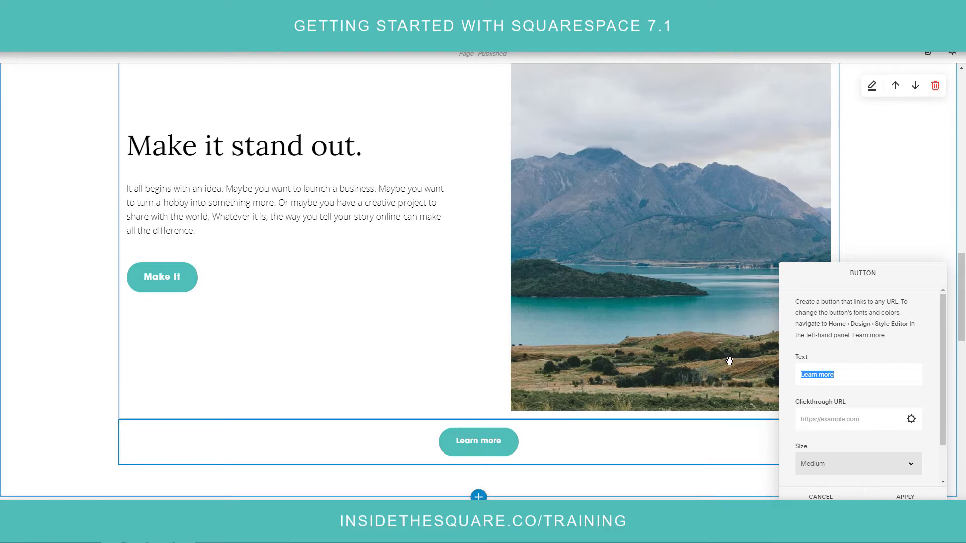
type("Button")
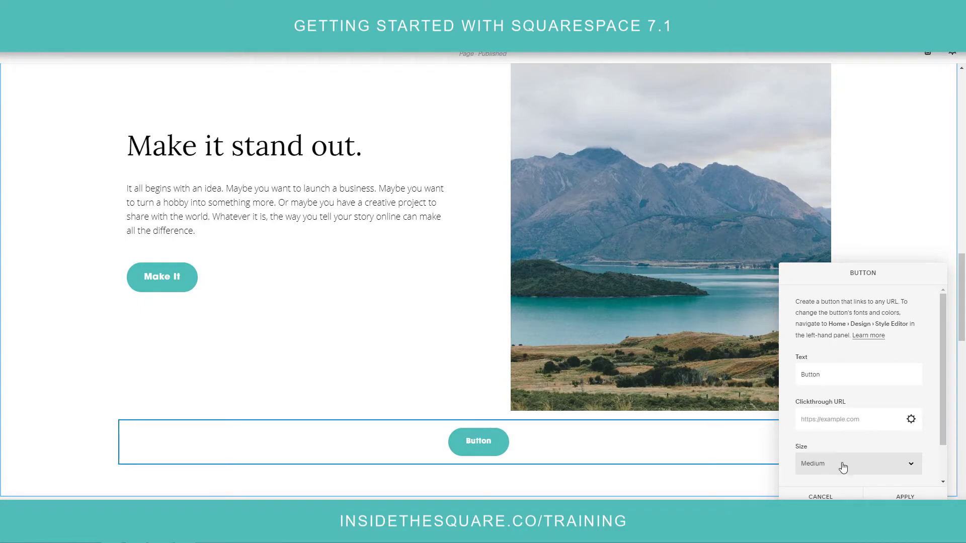
Step: Set the new button's size to Large and its alignment to Left, and apply the block settings
left_click(841, 462)
left_click(833, 441)
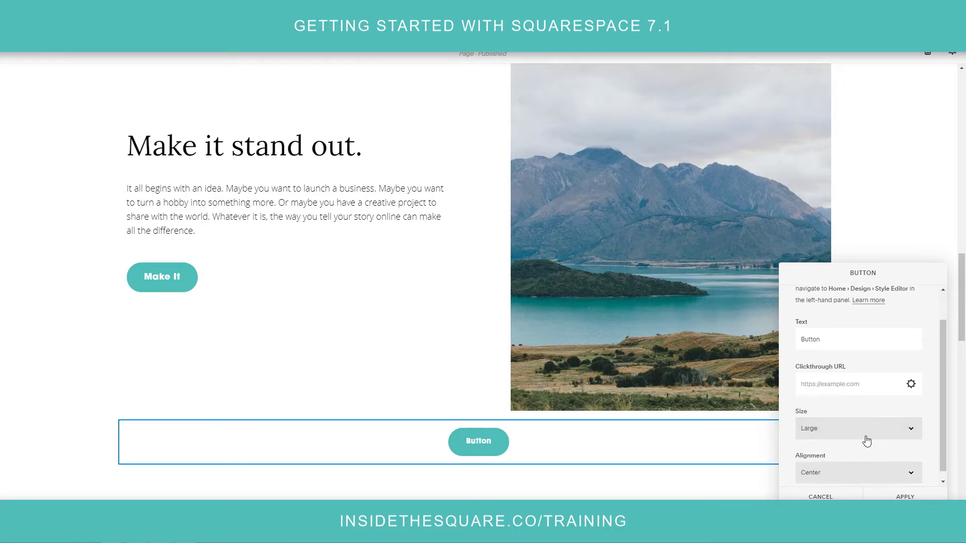
left_click(834, 459)
left_click(815, 413)
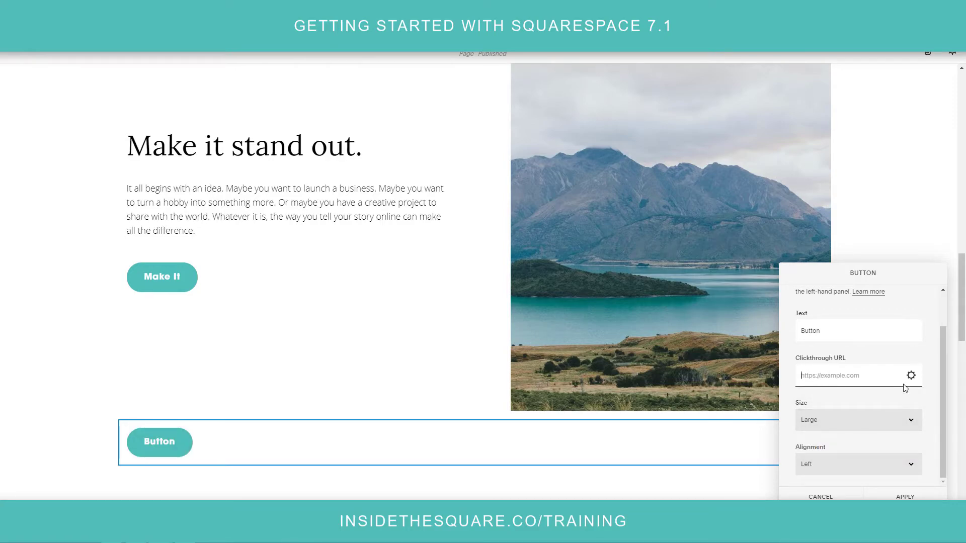
left_click(905, 497)
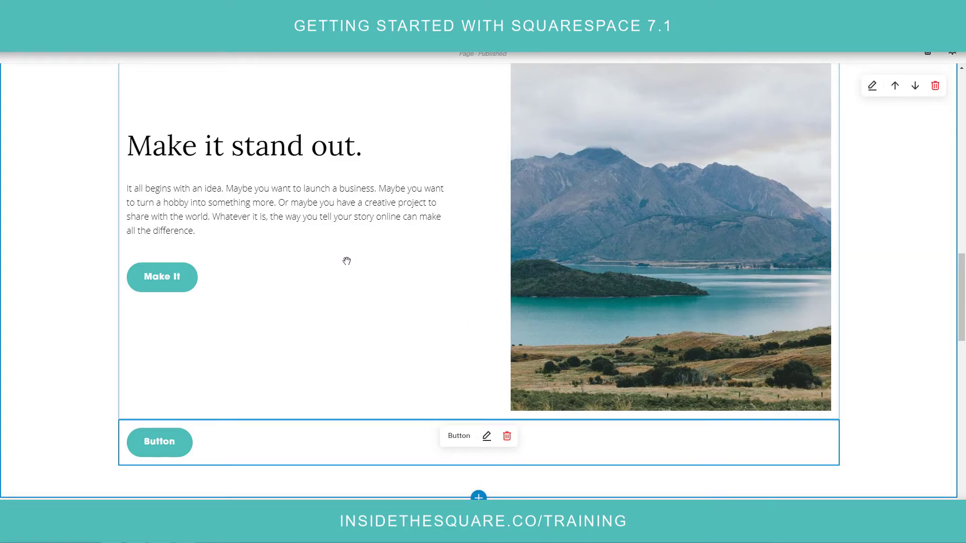
Step: Open the section settings of the page's first banner section and move the settings window toward the middle of the banner
scroll(490, 289, "up", 15)
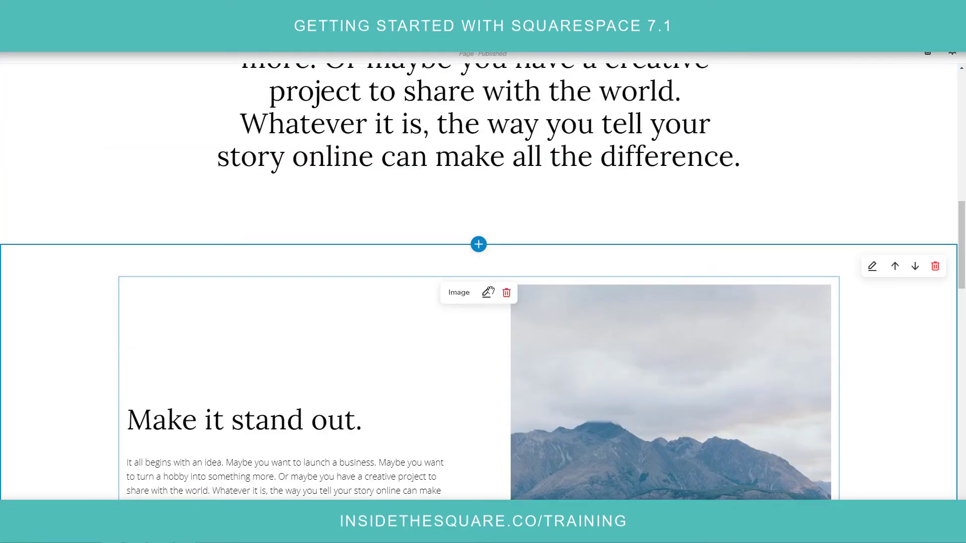
scroll(718, 379, "down", 2)
scroll(717, 378, "up", 2)
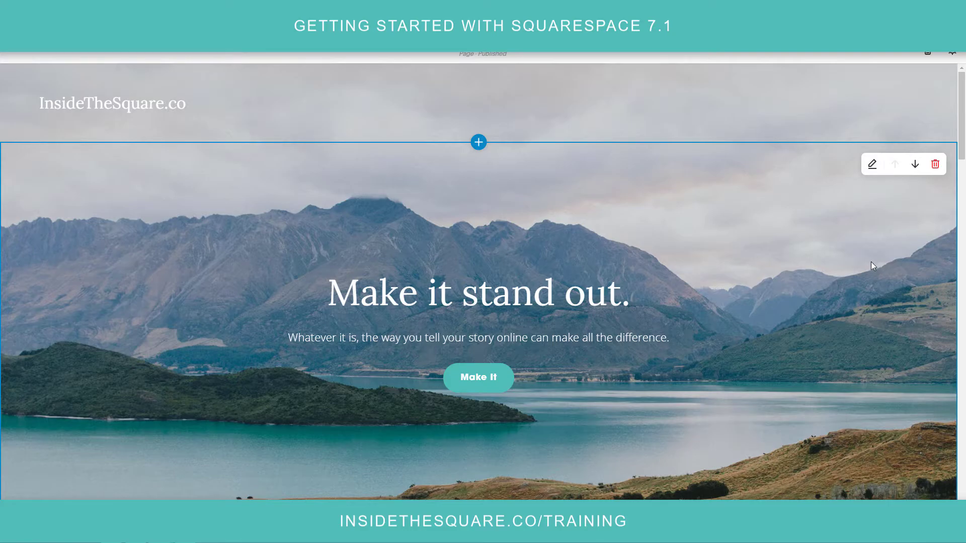
scroll(865, 271, "down", 8)
scroll(845, 192, "up", 1)
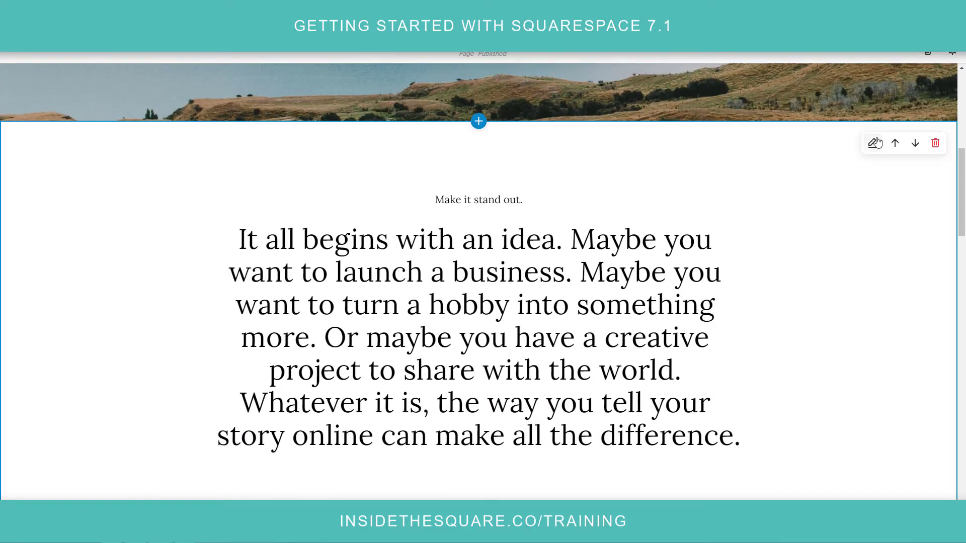
scroll(856, 314, "down", 5)
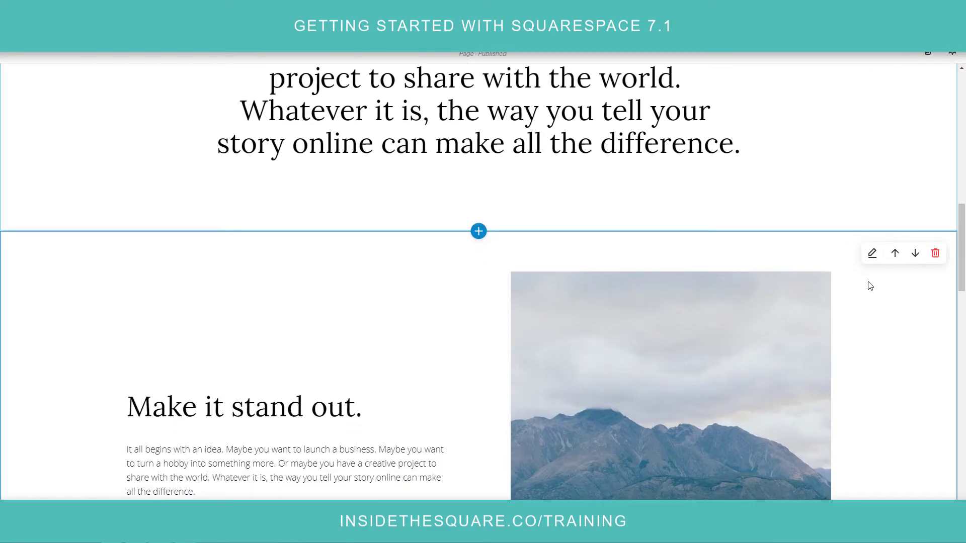
scroll(886, 292, "up", 12)
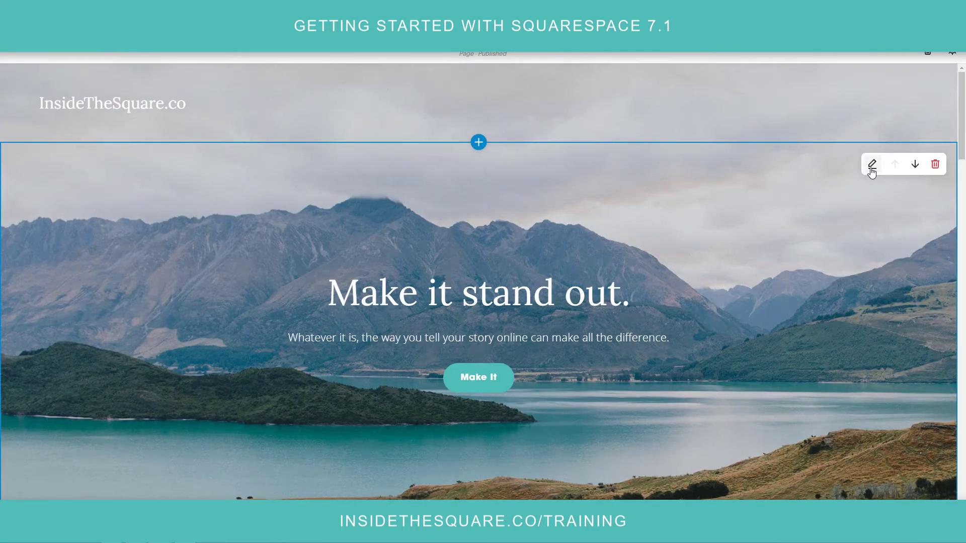
left_click(873, 165)
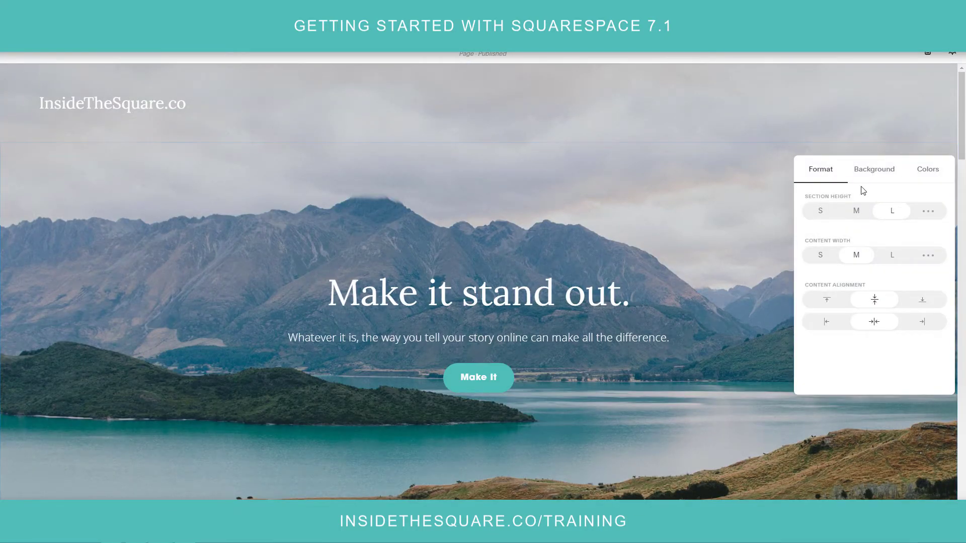
mouse_move(850, 162)
left_mouse_down()
mouse_move(747, 174)
mouse_move(605, 161)
left_mouse_up()
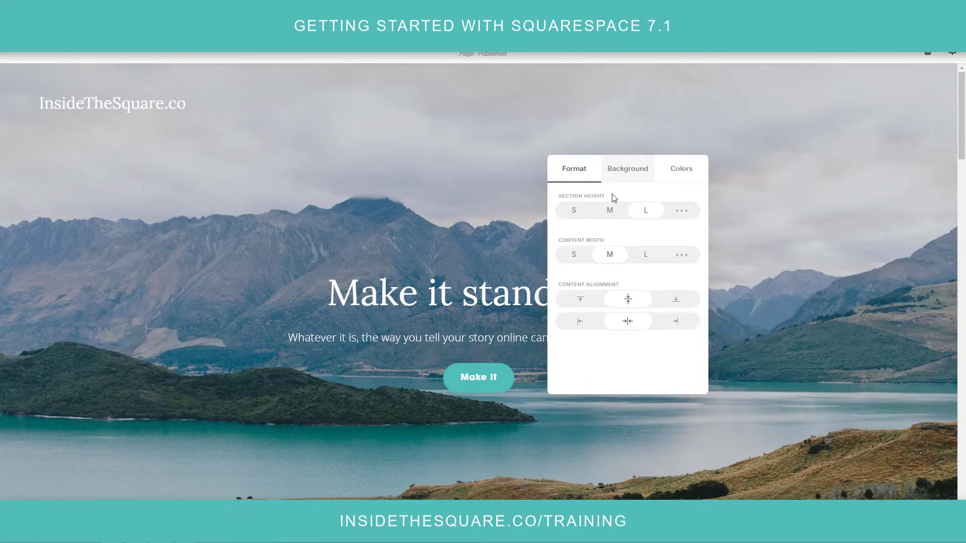
Step: Try the preset section heights on the banner and set a custom section height of 50
left_click(570, 210)
left_click(611, 211)
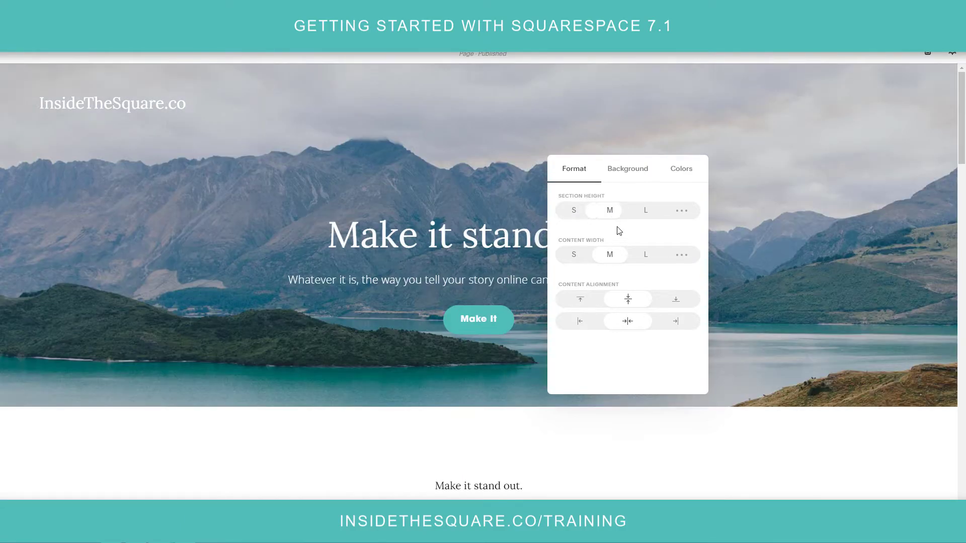
left_click(645, 213)
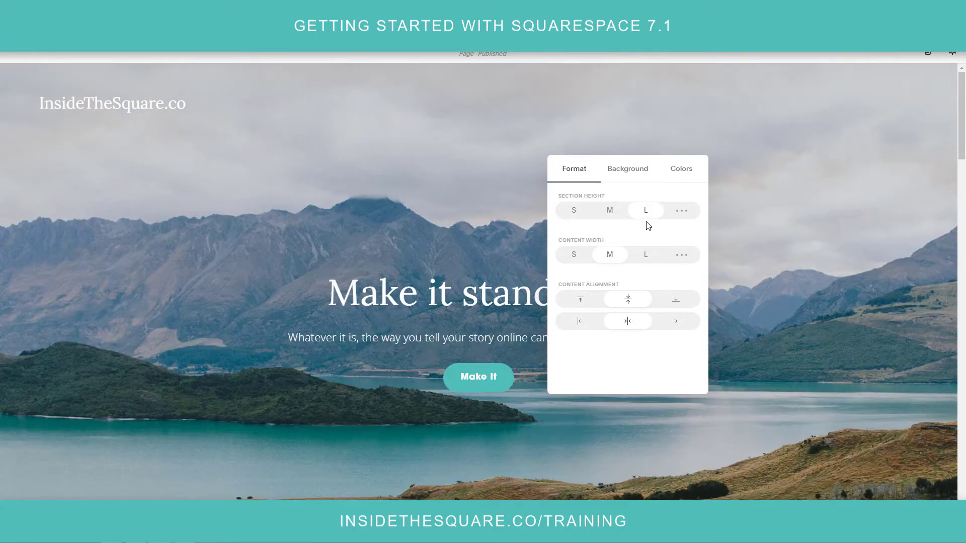
left_click(681, 211)
left_click_drag(646, 232, 592, 232)
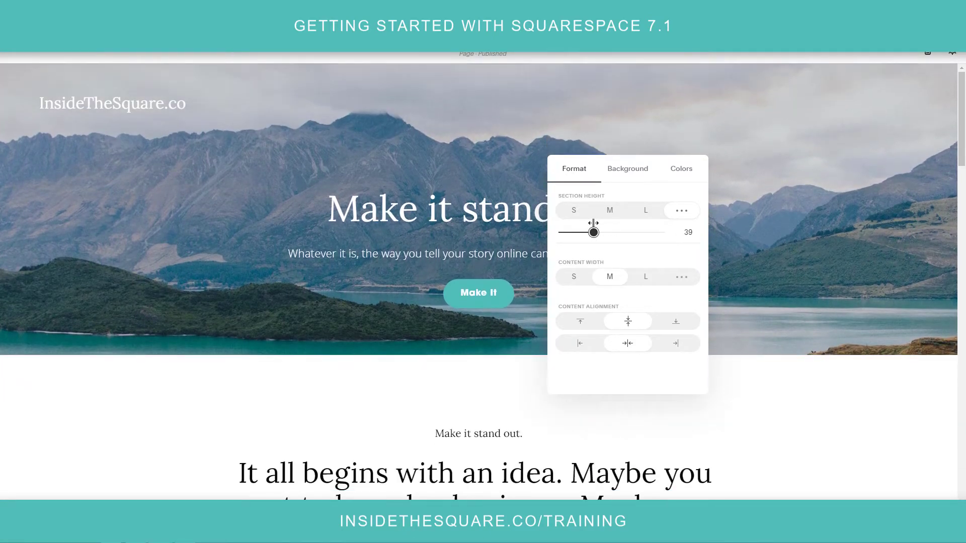
double_click(686, 232)
type("50")
key("Return")
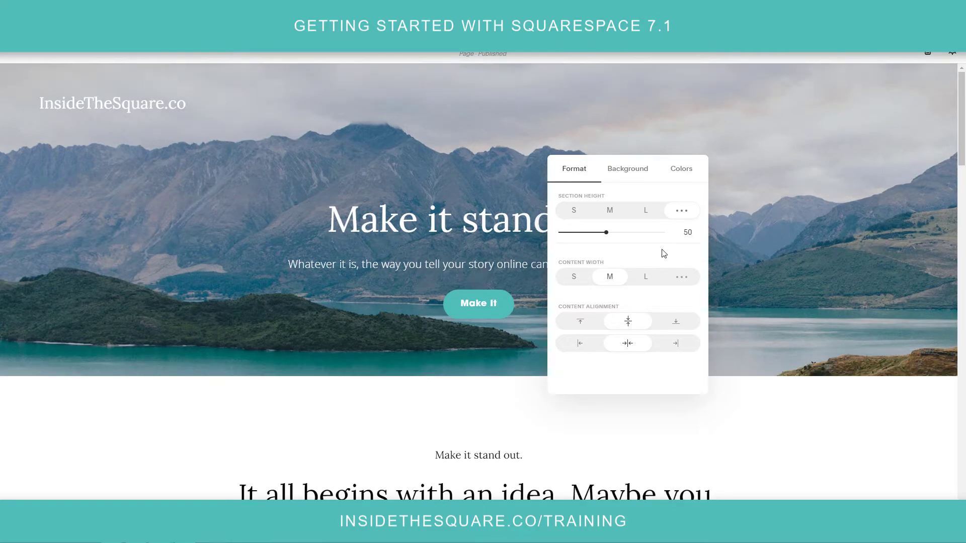
Step: Try the small content width on the banner and set a custom content width of 53
left_click(586, 276)
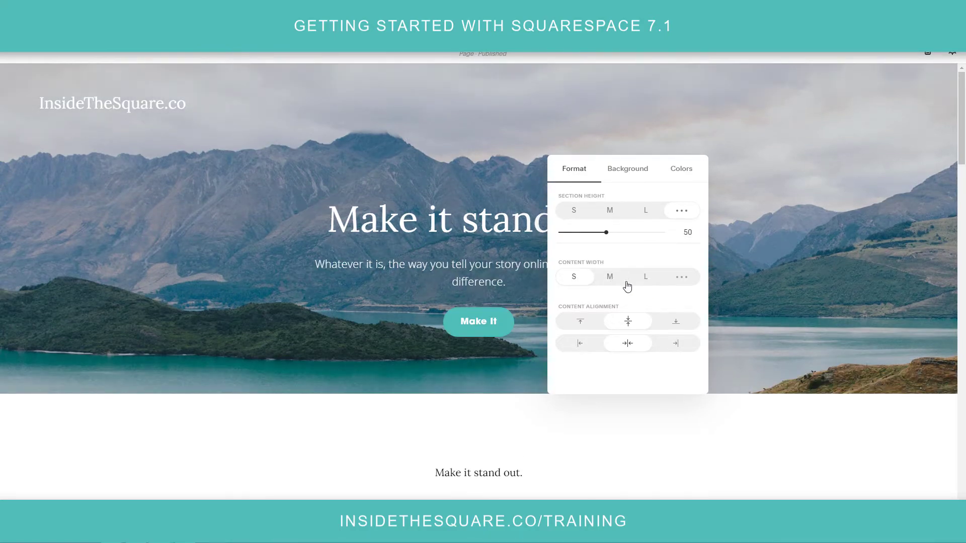
left_click(676, 277)
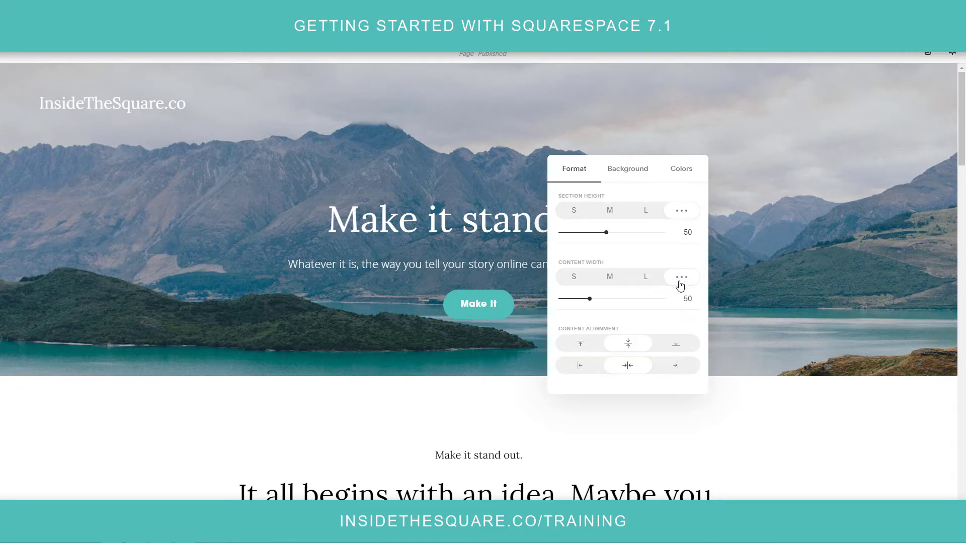
mouse_move(591, 300)
left_mouse_down()
mouse_move(560, 301)
mouse_move(615, 301)
mouse_move(577, 301)
mouse_move(594, 301)
left_mouse_up()
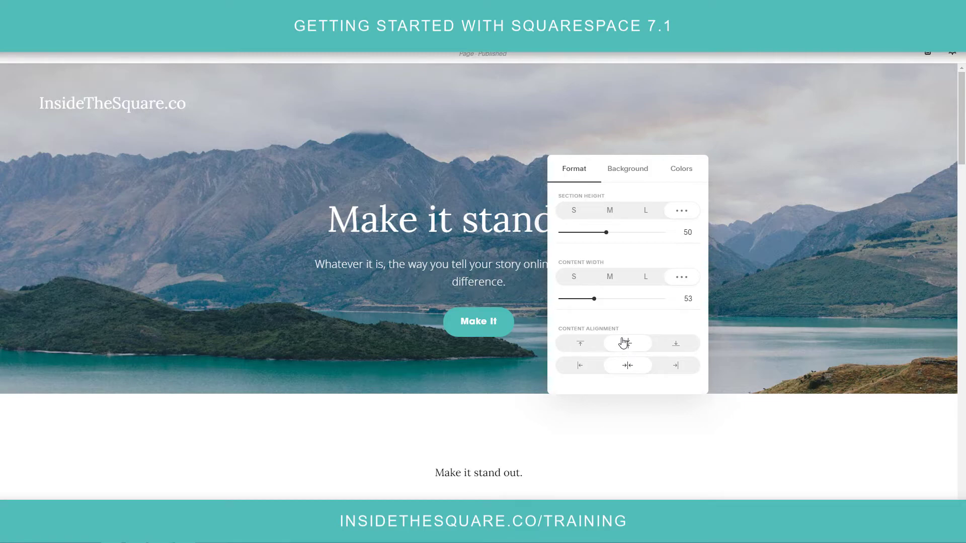
Step: Try the banner's other vertical and horizontal content alignments and return both to centered
left_click(580, 343)
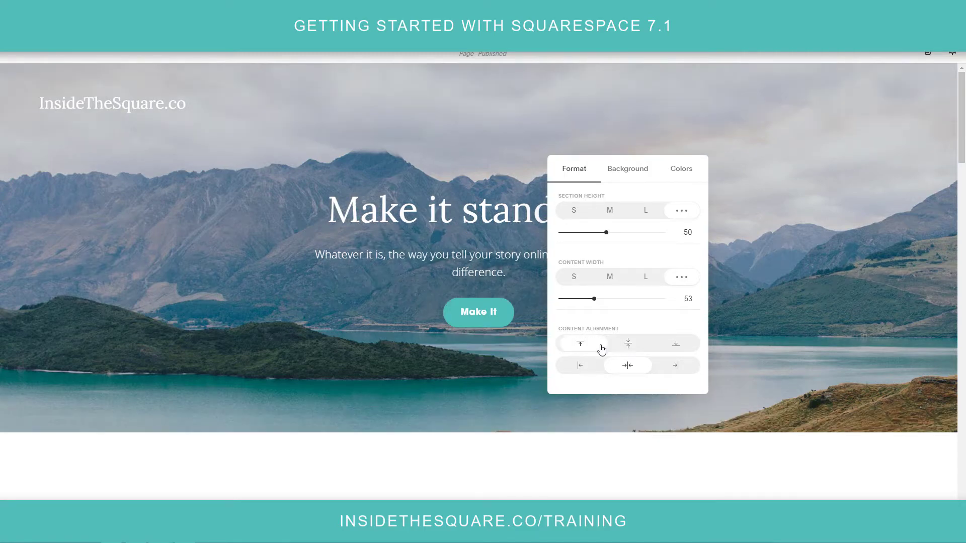
left_click(628, 346)
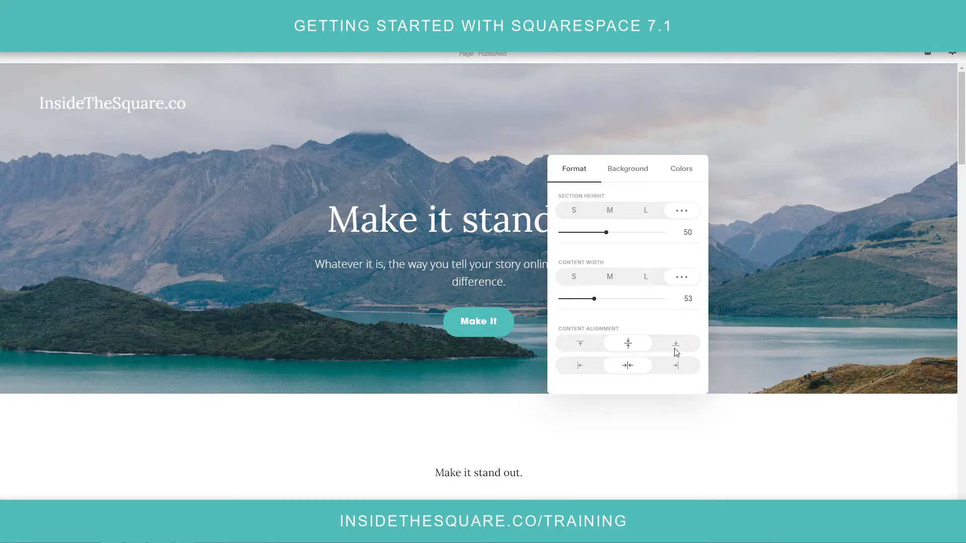
left_click(675, 347)
left_click(581, 366)
left_click(676, 367)
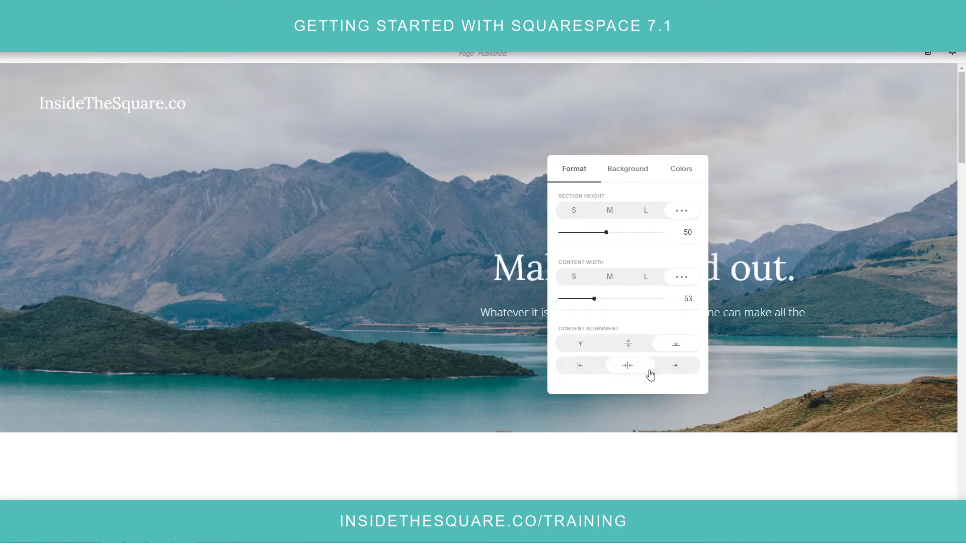
left_click(624, 366)
left_click(629, 342)
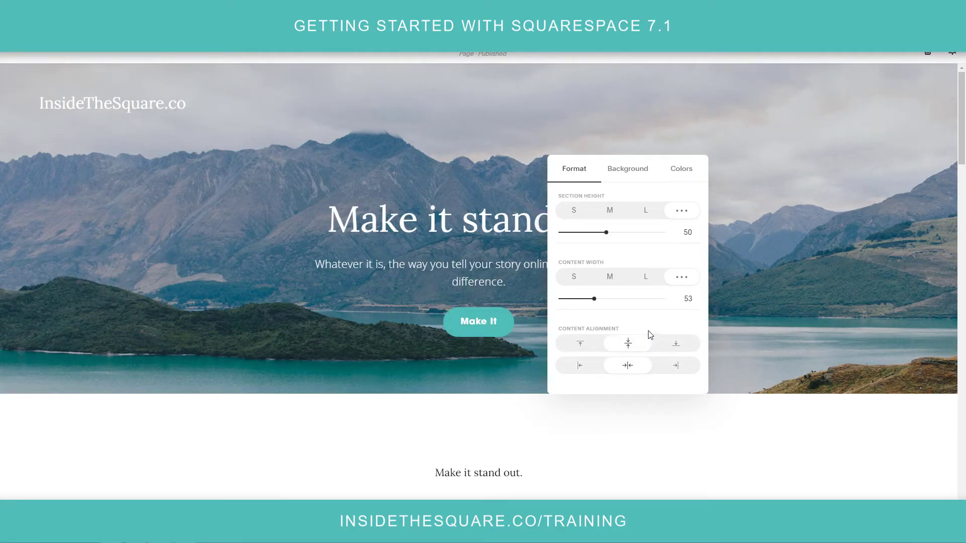
Step: Delete the banner's background image and look through the free stock images without choosing a replacement
left_click(627, 171)
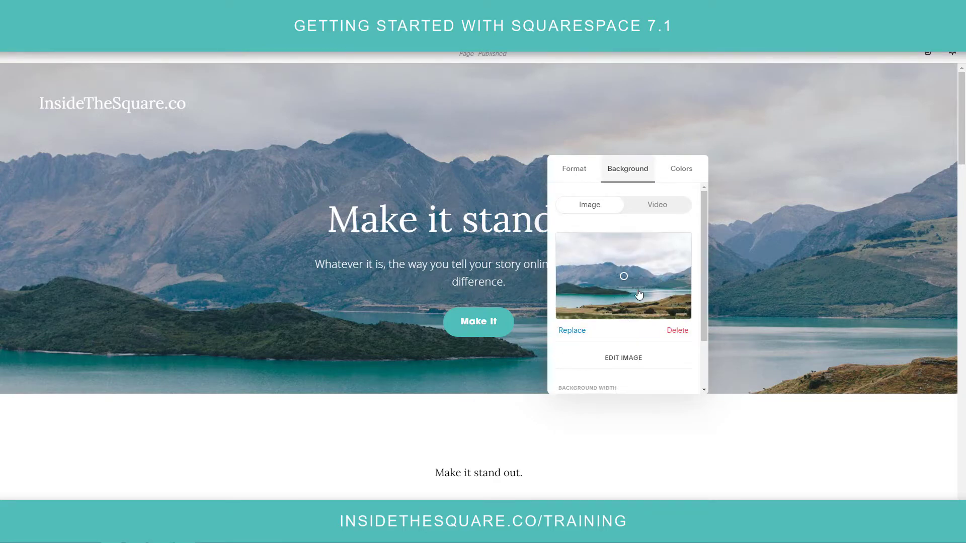
left_click(679, 332)
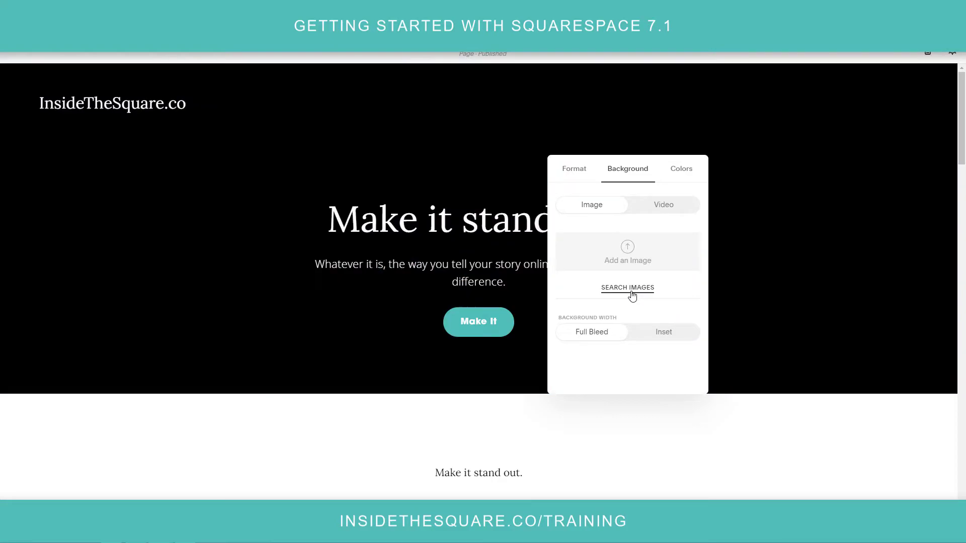
left_click(631, 295)
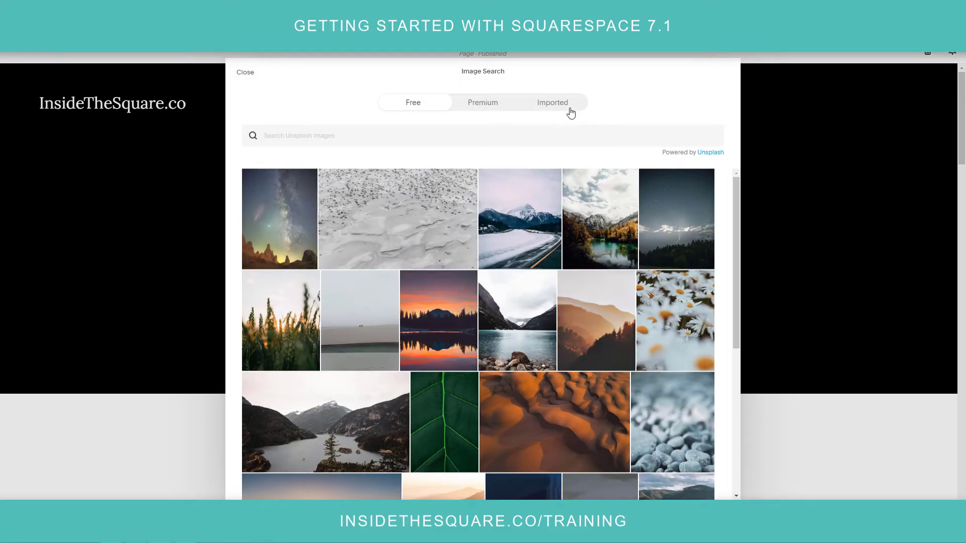
left_click(246, 72)
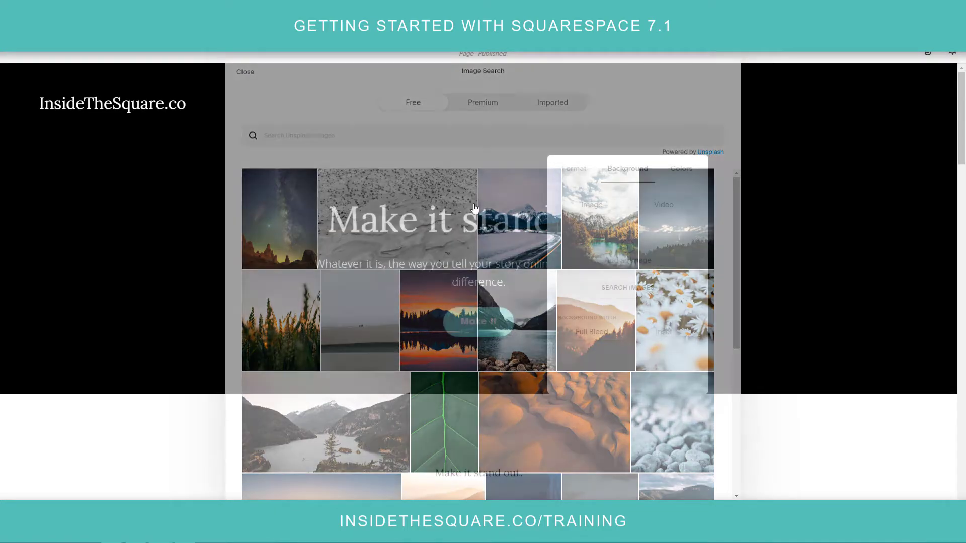
Step: Examine the banner's video background options and the available section color themes, and return to its format settings
left_click(657, 207)
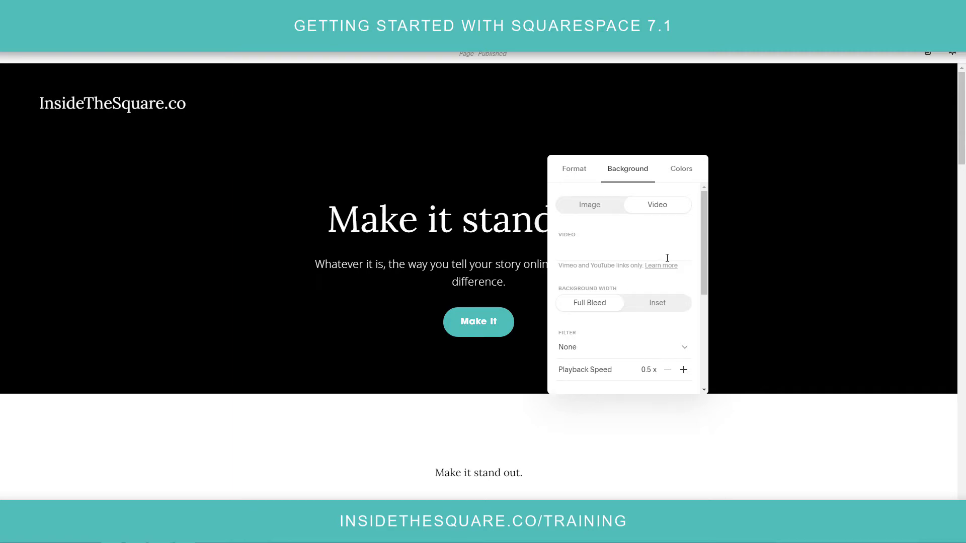
left_click(679, 171)
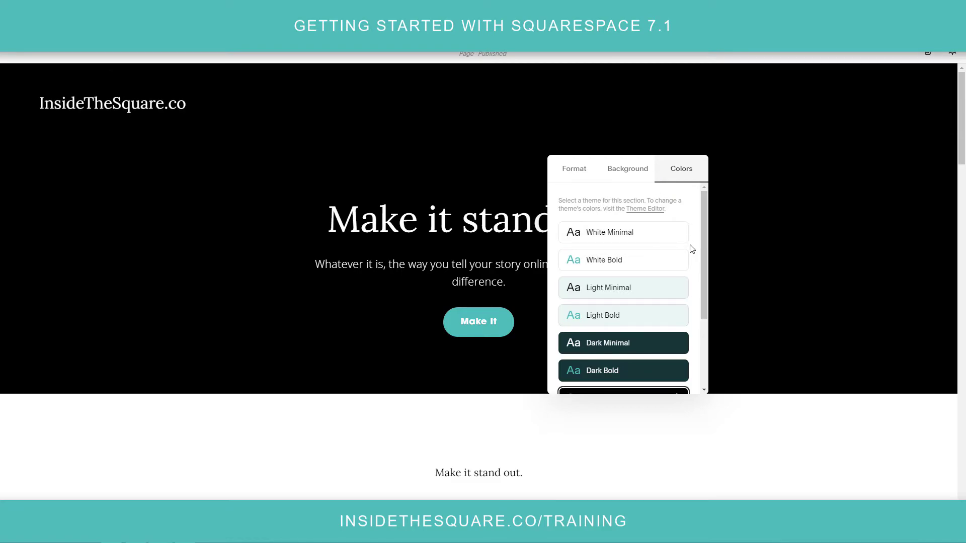
scroll(693, 250, "down", 2)
scroll(694, 259, "up", 2)
scroll(699, 261, "down", 2)
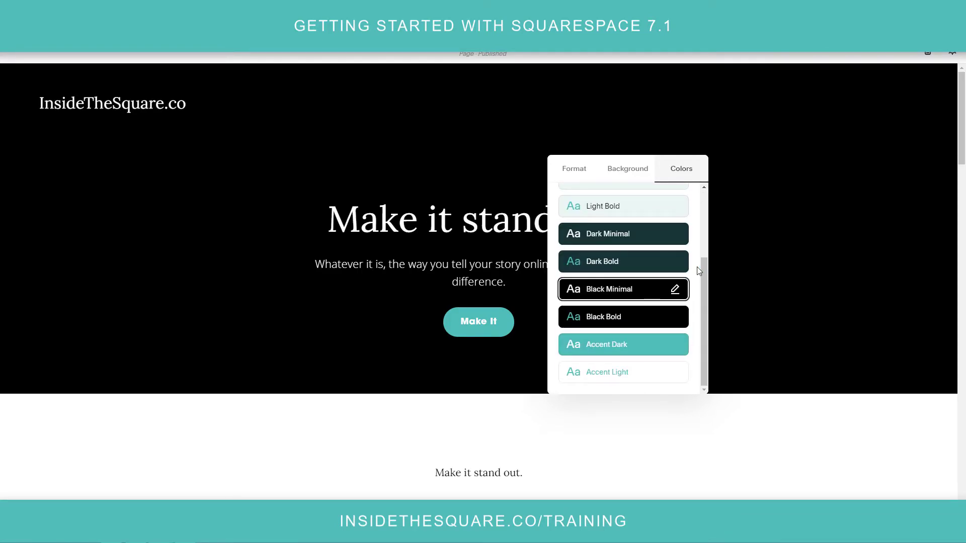
scroll(698, 264, "up", 2)
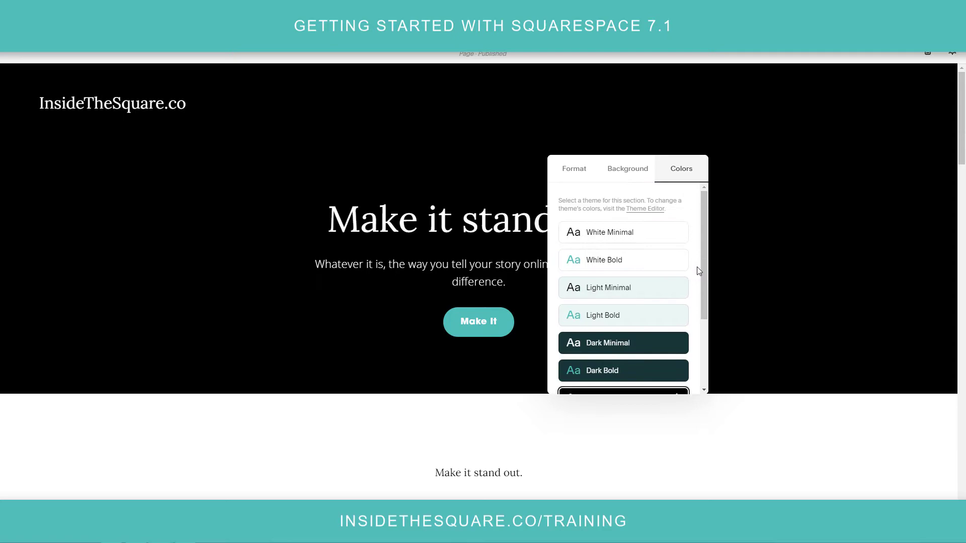
left_click(570, 176)
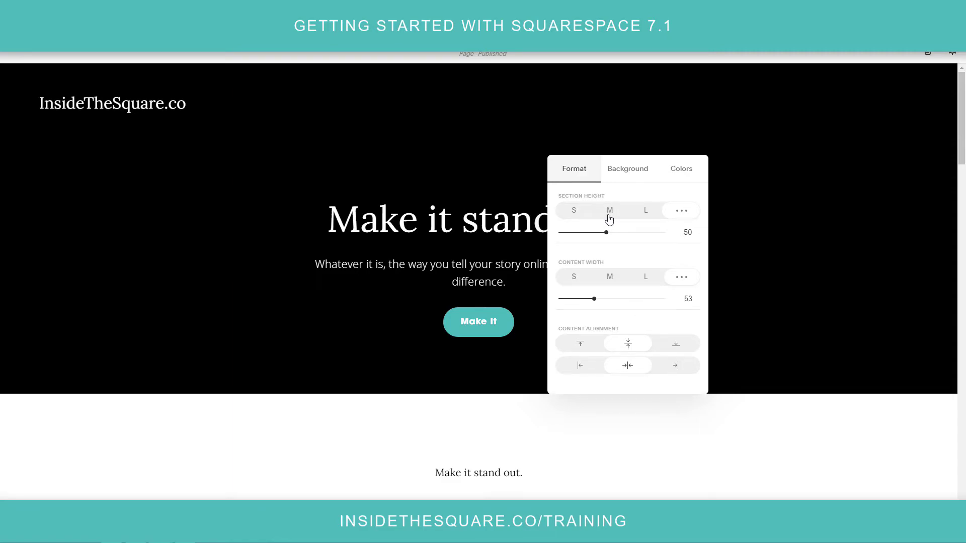
Step: Switch the banner's background type back to Image and leave page editing with the changes kept
left_click(646, 176)
left_click(593, 205)
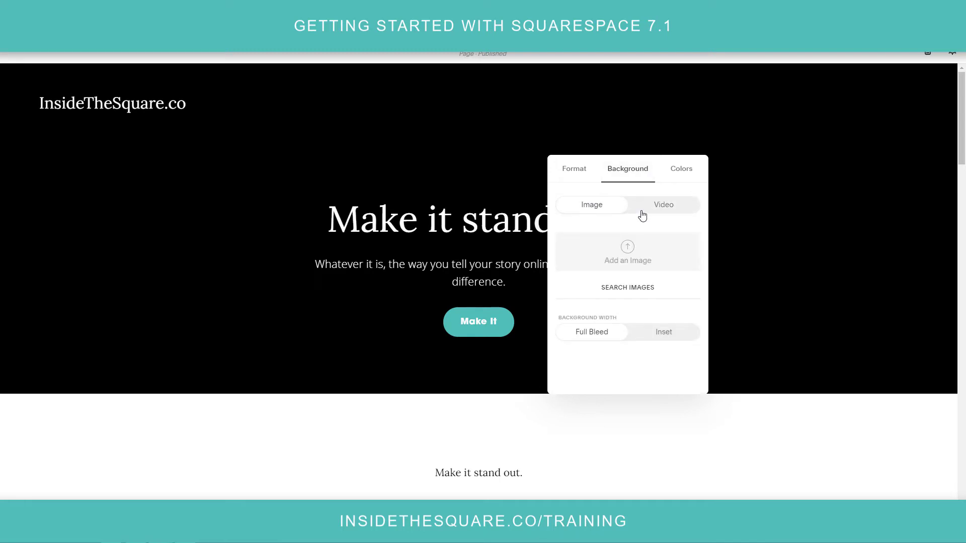
left_click(847, 297)
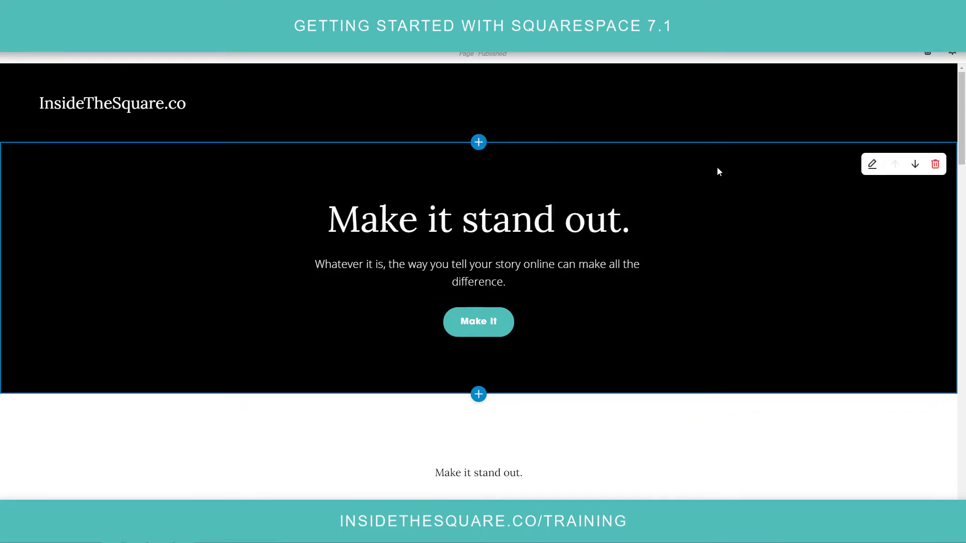
left_click(25, 49)
left_click(65, 66)
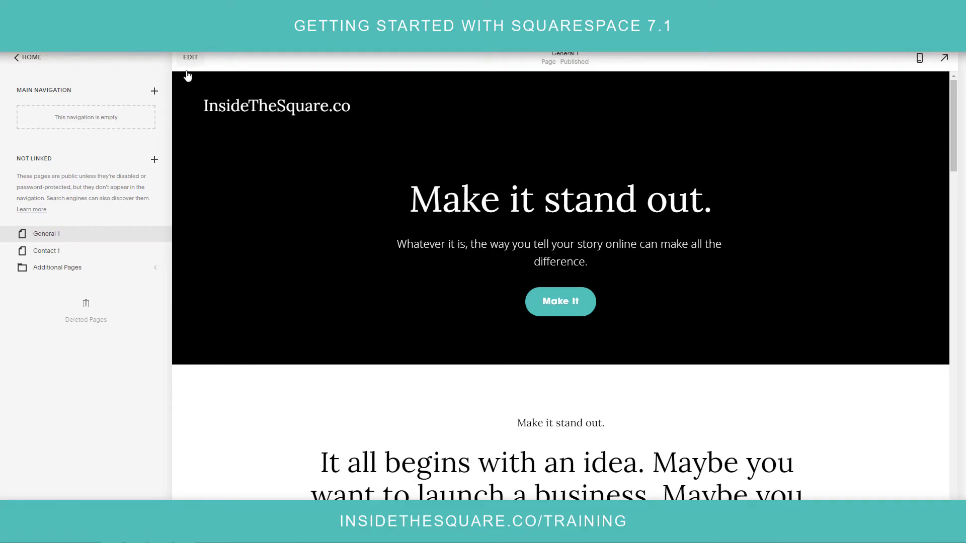
Step: Reopen the General 1 page for editing and set a custom section height of 10 for the mountain image and text section
left_click(190, 59)
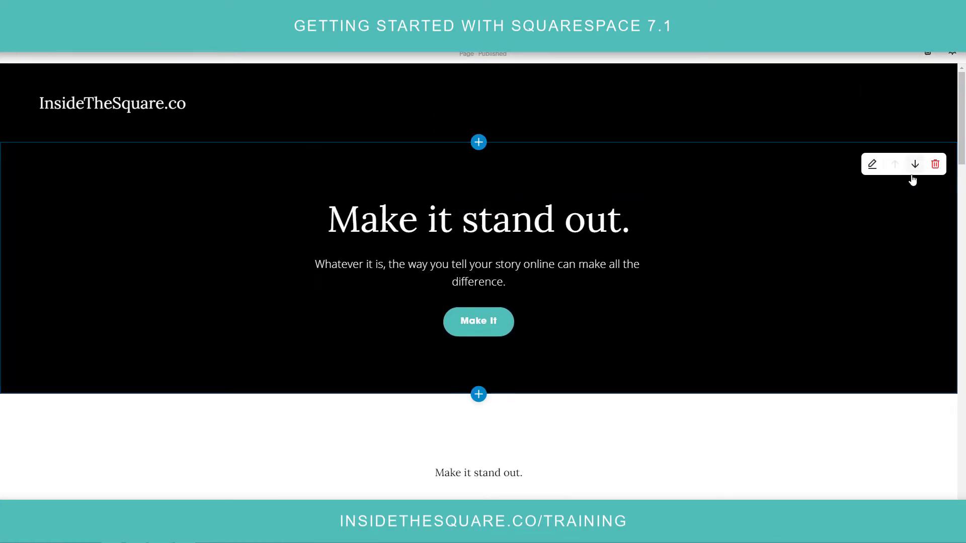
scroll(855, 299, "down", 8)
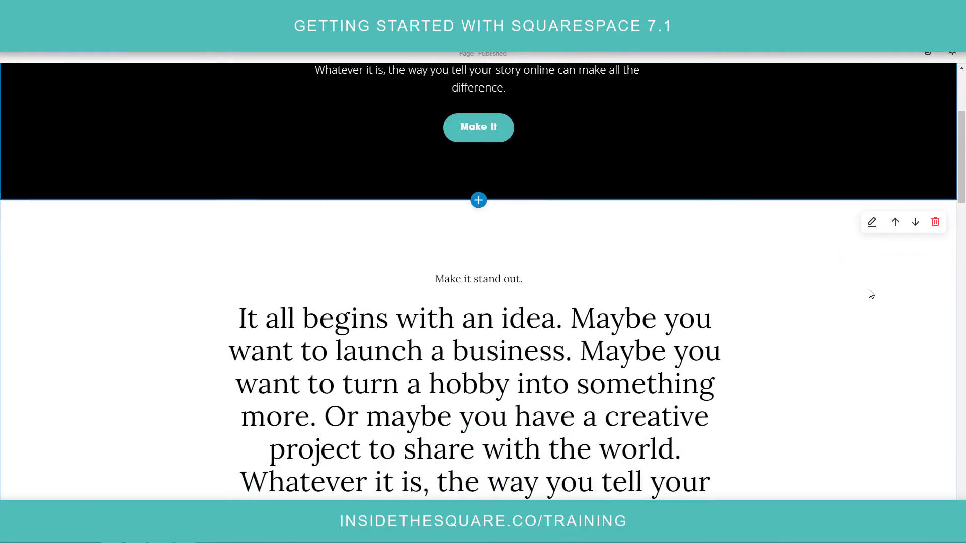
scroll(876, 330, "down", 2)
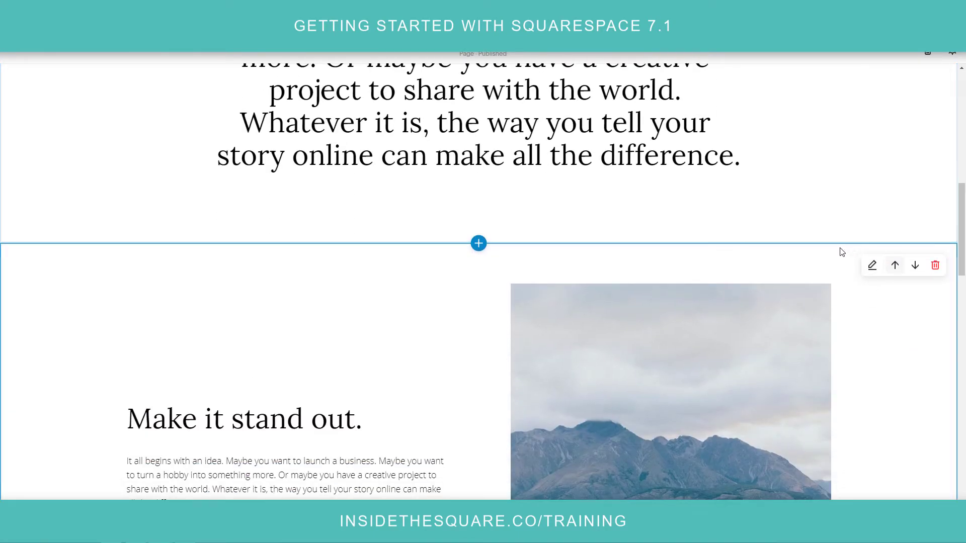
left_click(872, 264)
left_click_drag(893, 266, 567, 191)
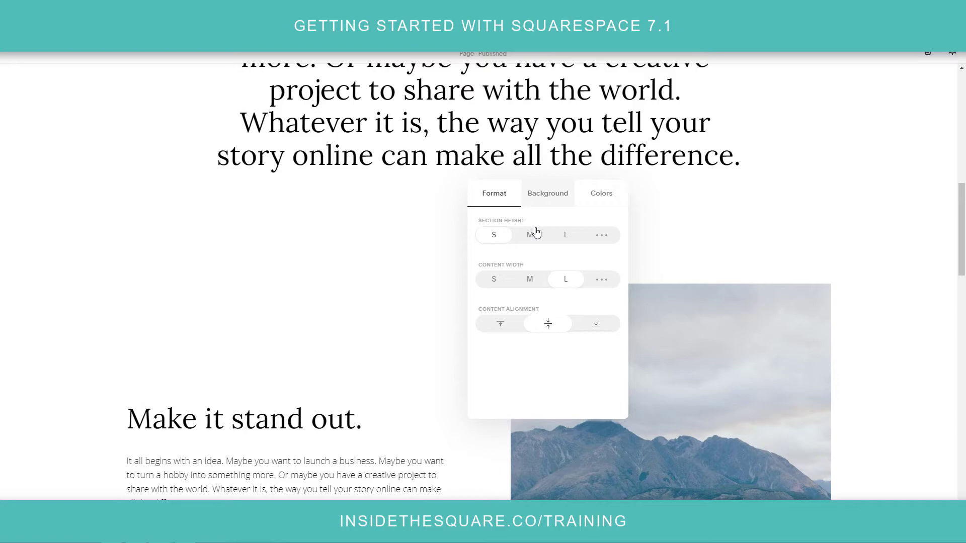
left_click(568, 236)
left_click(532, 234)
left_click(607, 239)
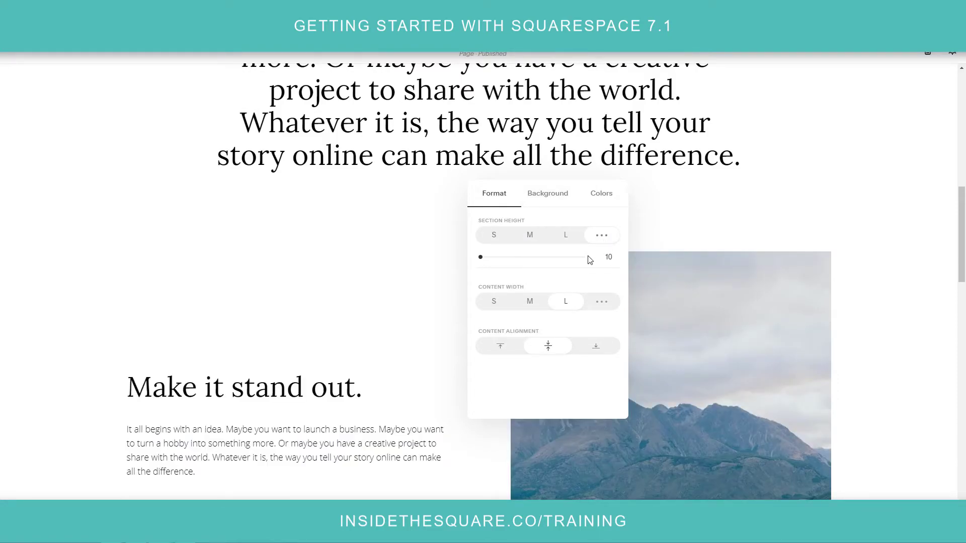
left_click_drag(482, 257, 453, 251)
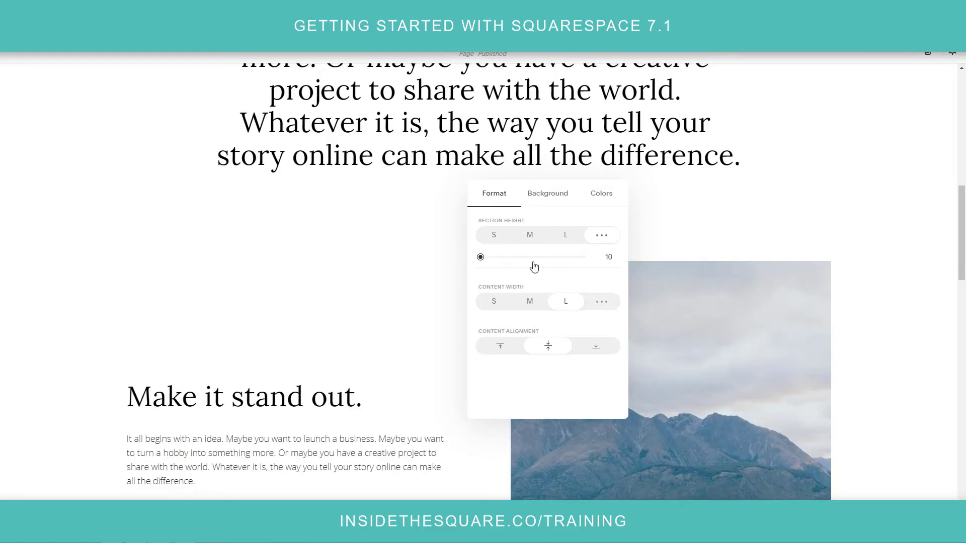
Step: Try the medium content width on the mountain image section and set a custom content width of 65
left_click(527, 304)
left_click(606, 303)
left_click_drag(508, 323, 533, 324)
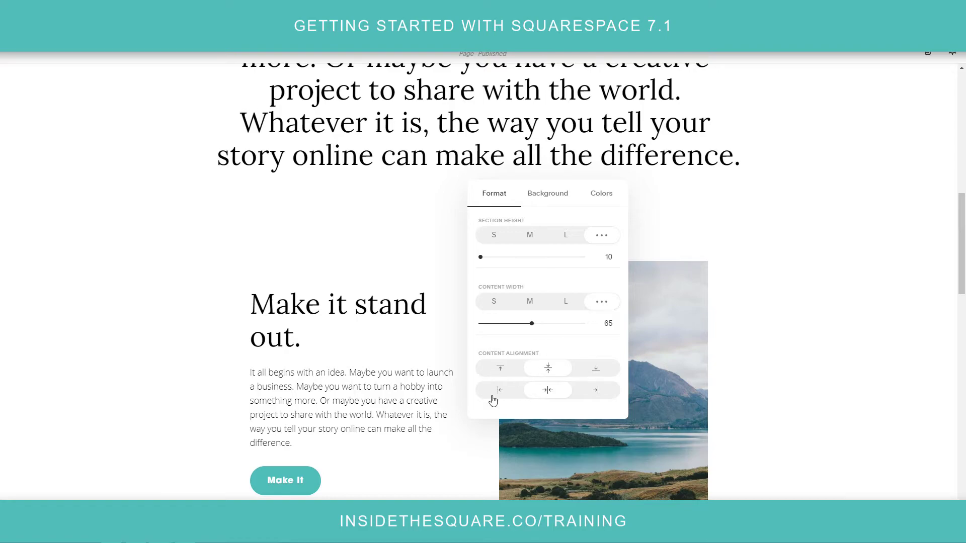
Step: Examine the mountain image section's image and video background options and its color themes, and return to its format settings
left_click(564, 195)
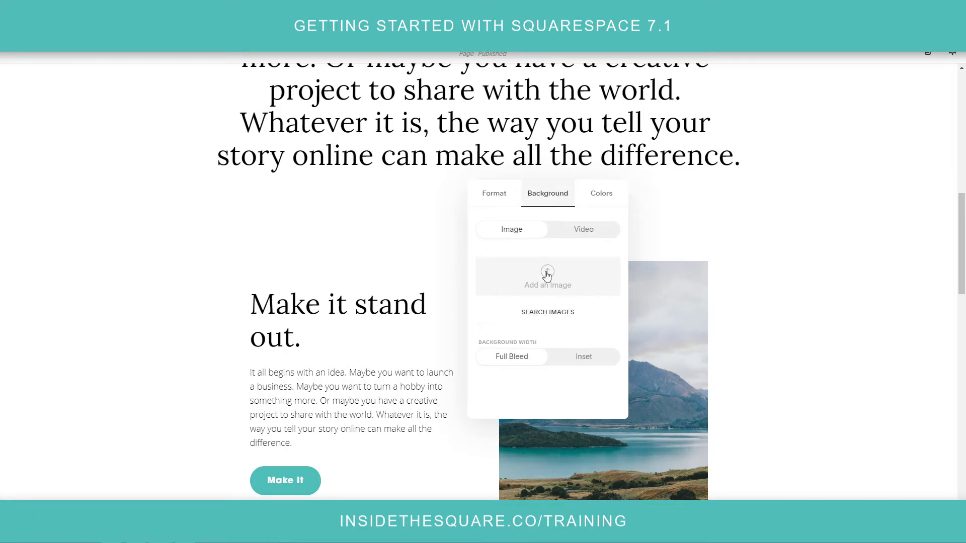
left_click(593, 234)
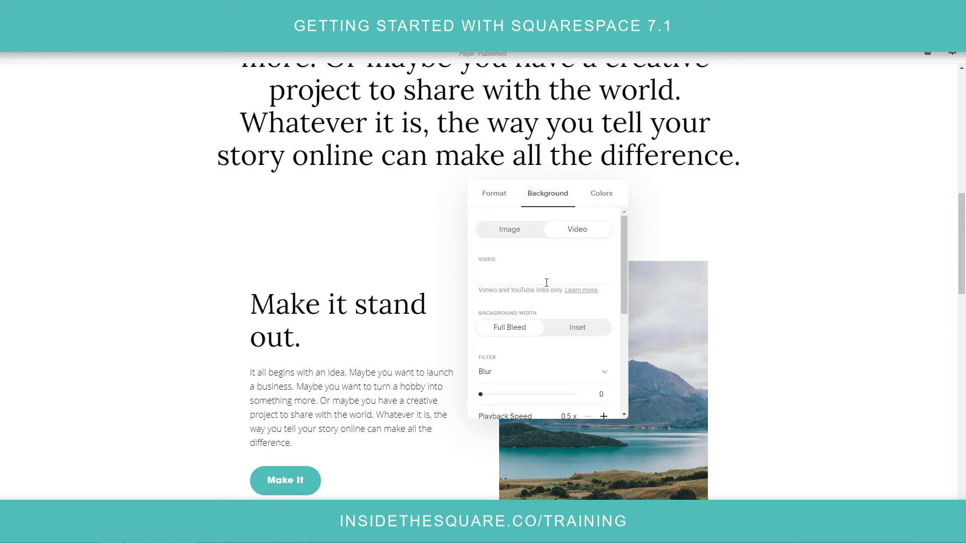
scroll(581, 360, "down", 4)
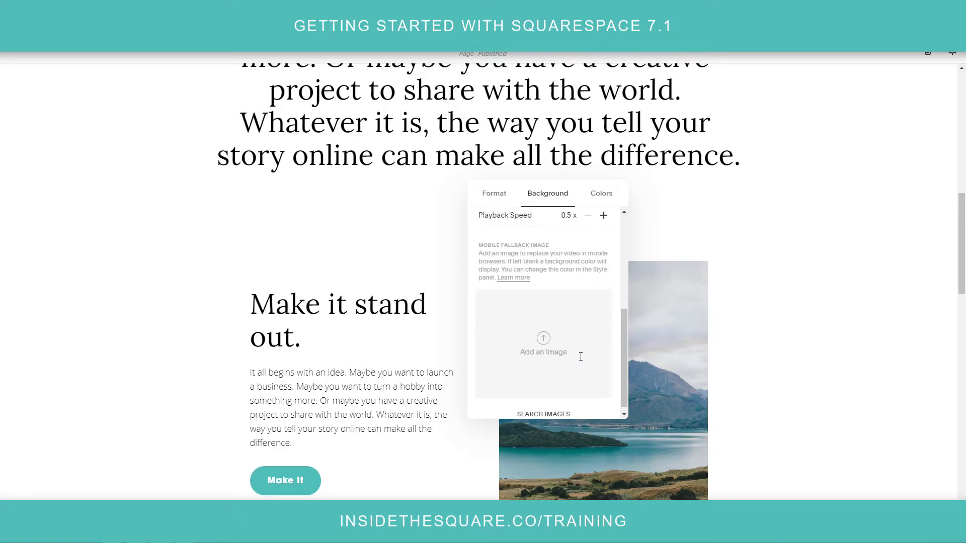
scroll(596, 348, "up", 4)
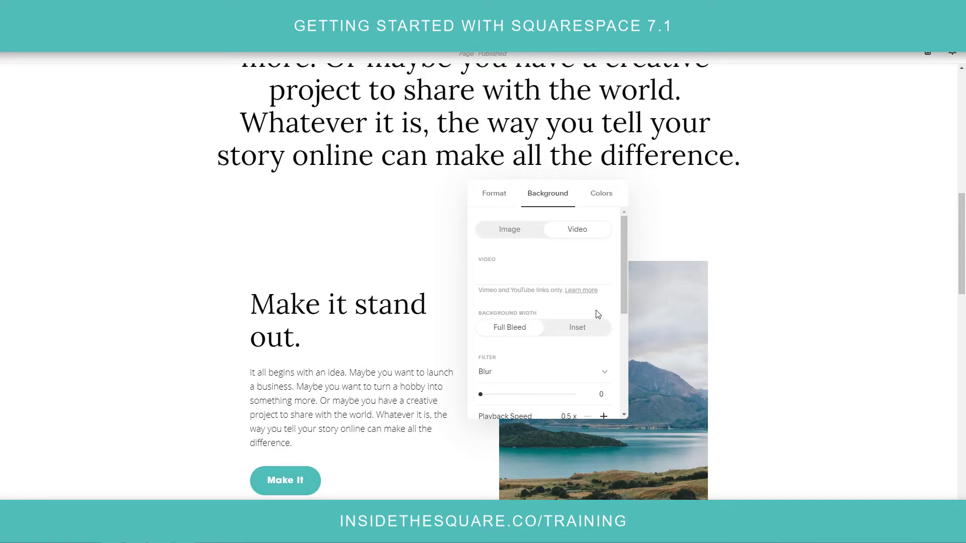
scroll(598, 315, "down", 4)
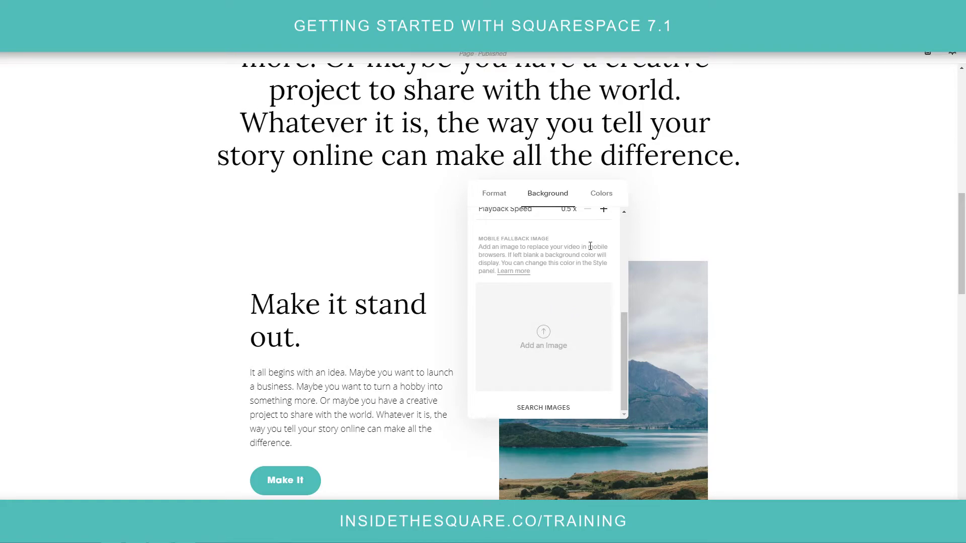
left_click(601, 196)
scroll(586, 290, "up", 5)
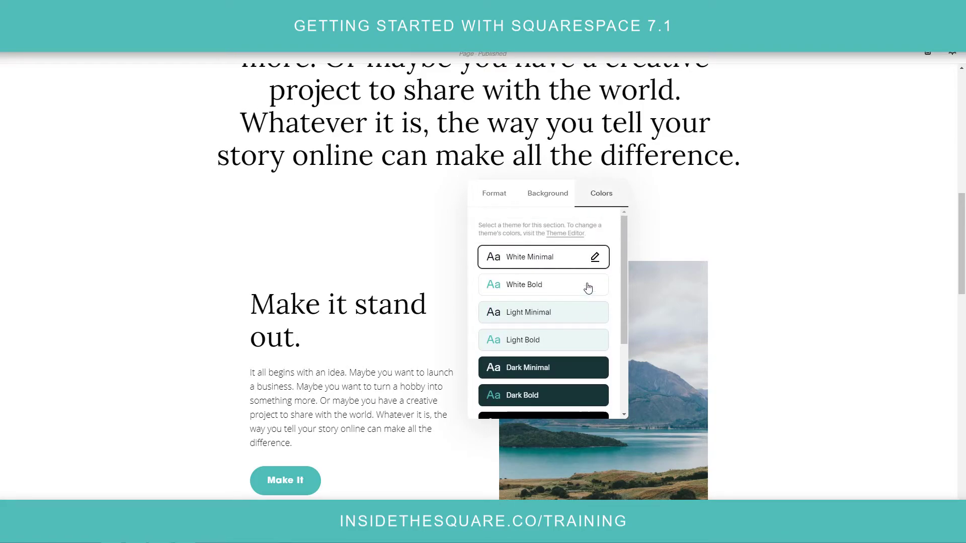
left_click(555, 195)
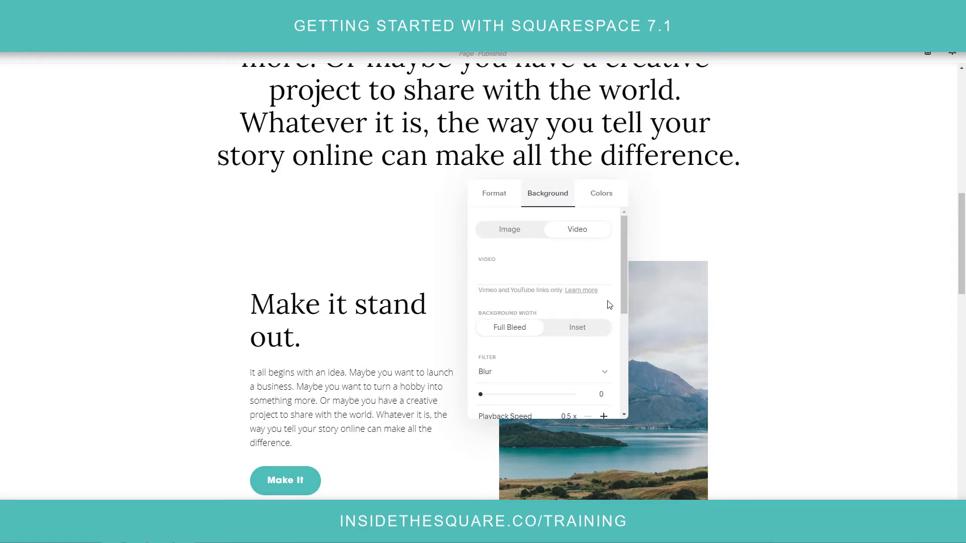
scroll(610, 305, "down", 4)
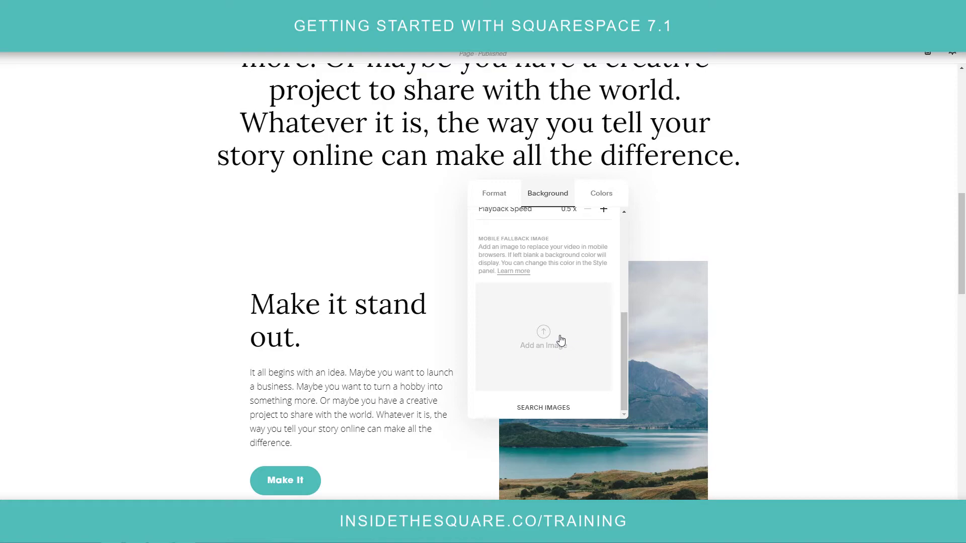
scroll(558, 336, "up", 5)
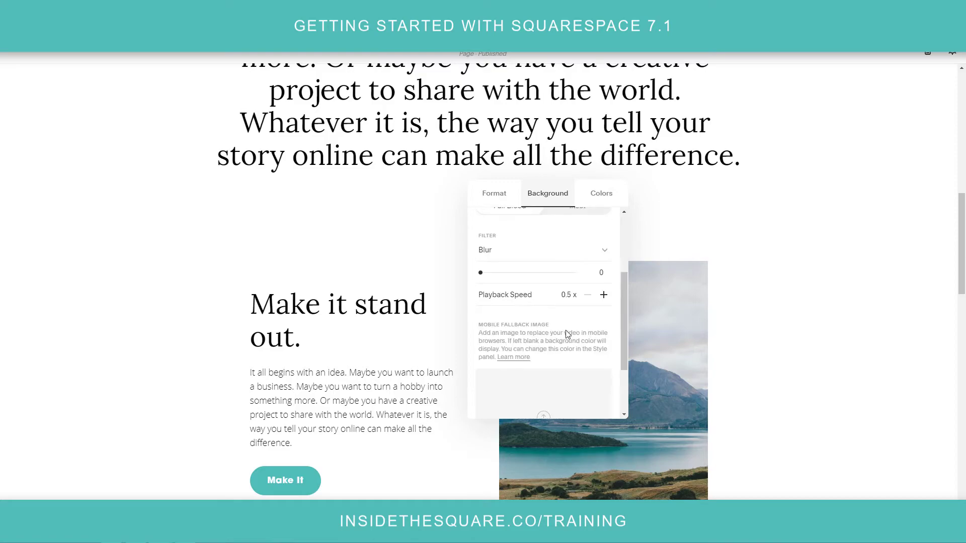
left_click(346, 255)
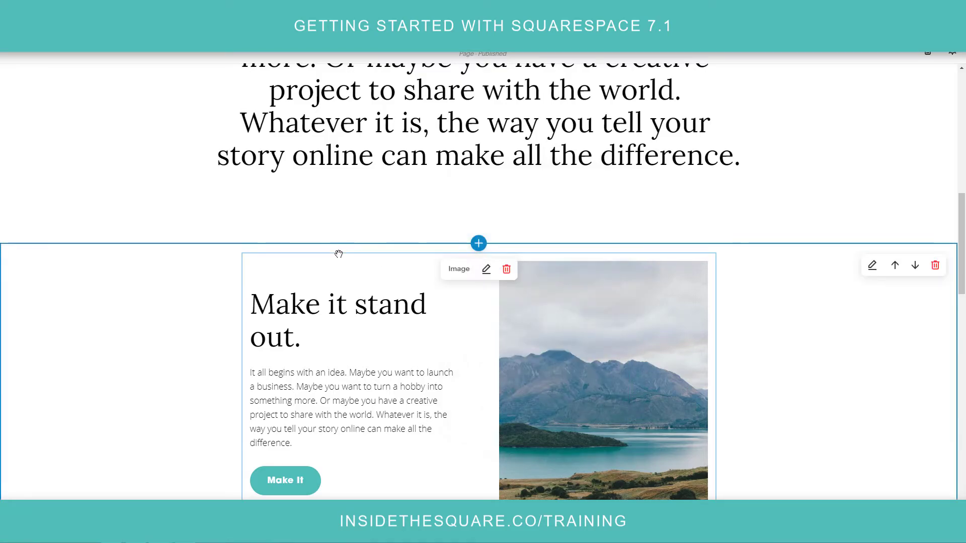
left_click(869, 266)
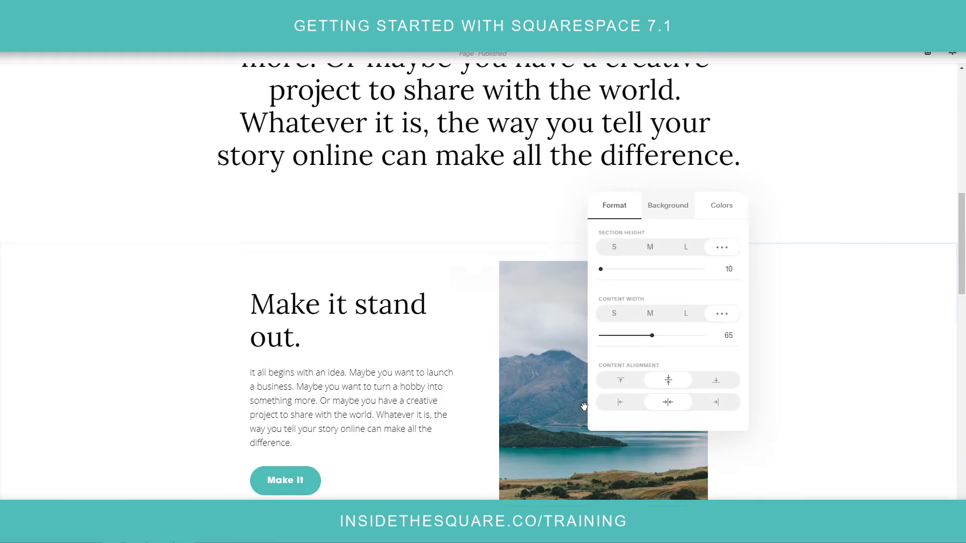